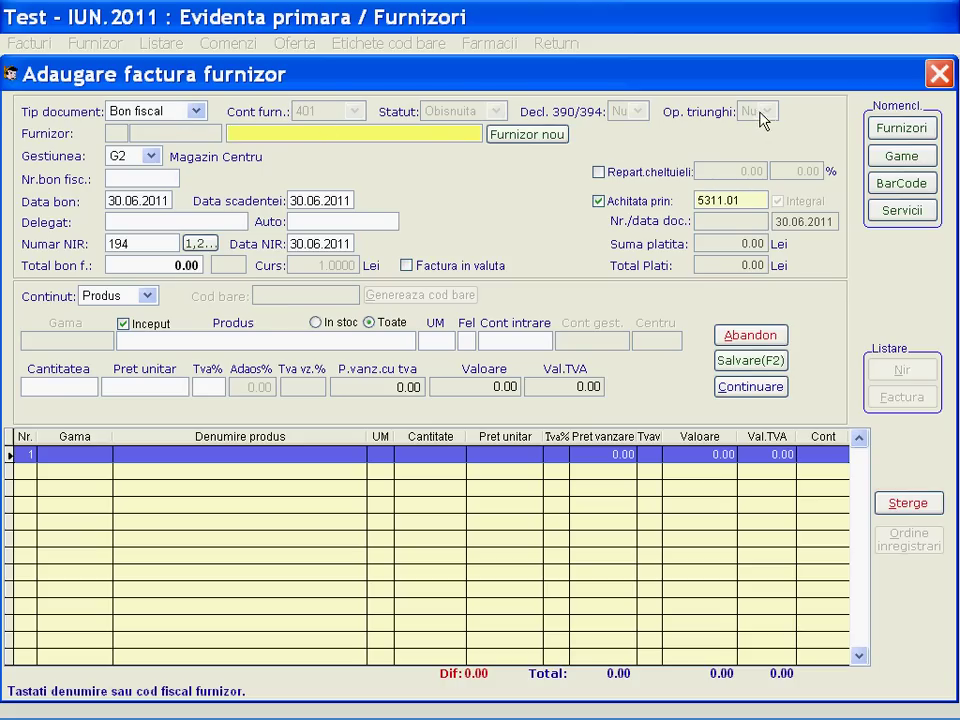
Step: Set the document type to Factura and keep 401 as the supplier account
{"action": "left_click", "coordinate": [184, 109]}
{"action": "left_click", "coordinate": [192, 128]}
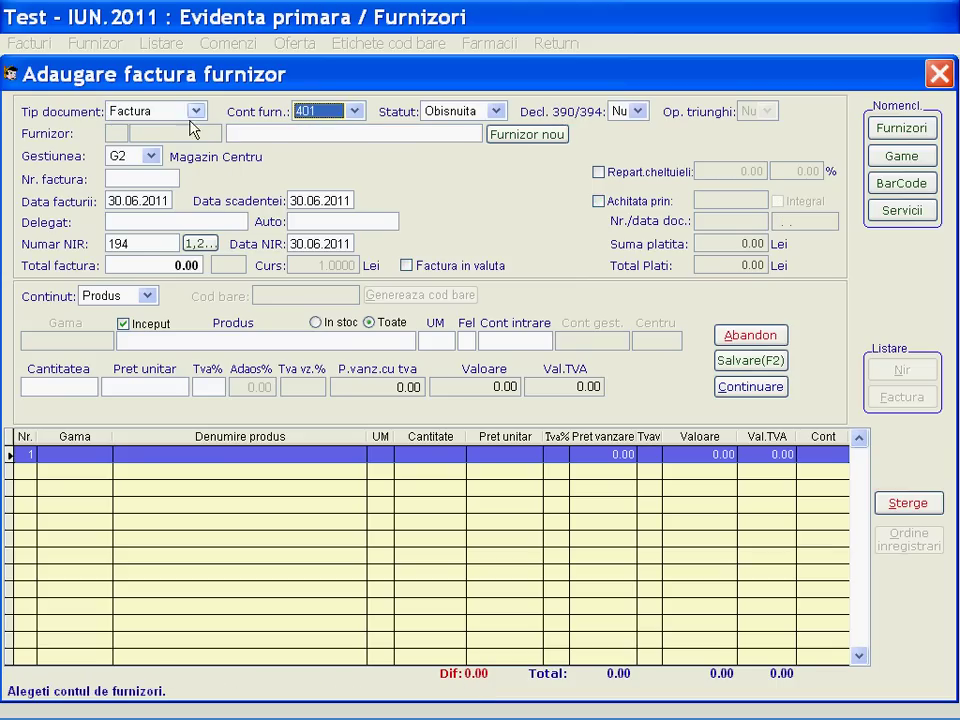
{"action": "left_click", "coordinate": [345, 110]}
{"action": "key", "text": "Return"}
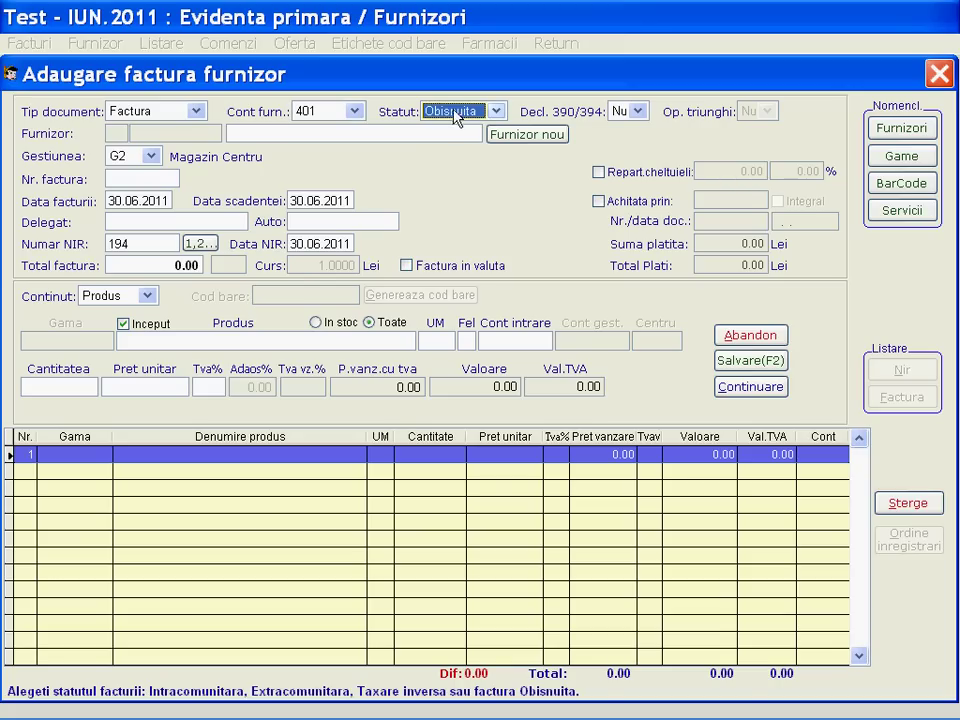
Step: Review the invoice status options and keep the status as Obisnuita
{"action": "left_click", "coordinate": [495, 111]}
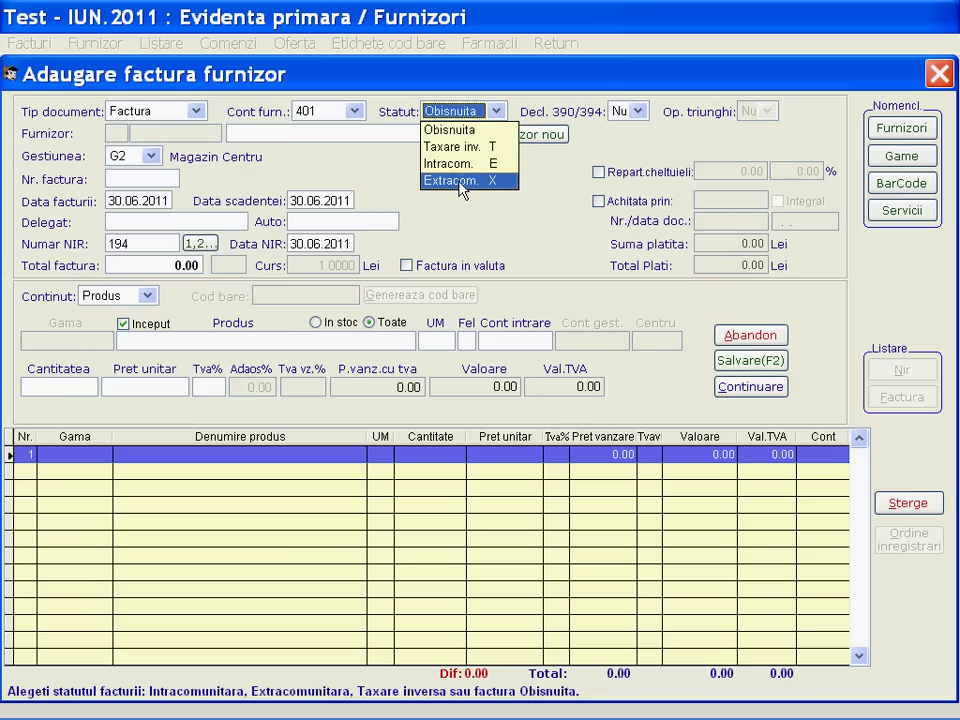
{"action": "key", "text": "Up"}
{"action": "key", "text": "Up"}
{"action": "key", "text": "Up"}
{"action": "key", "text": "Return"}
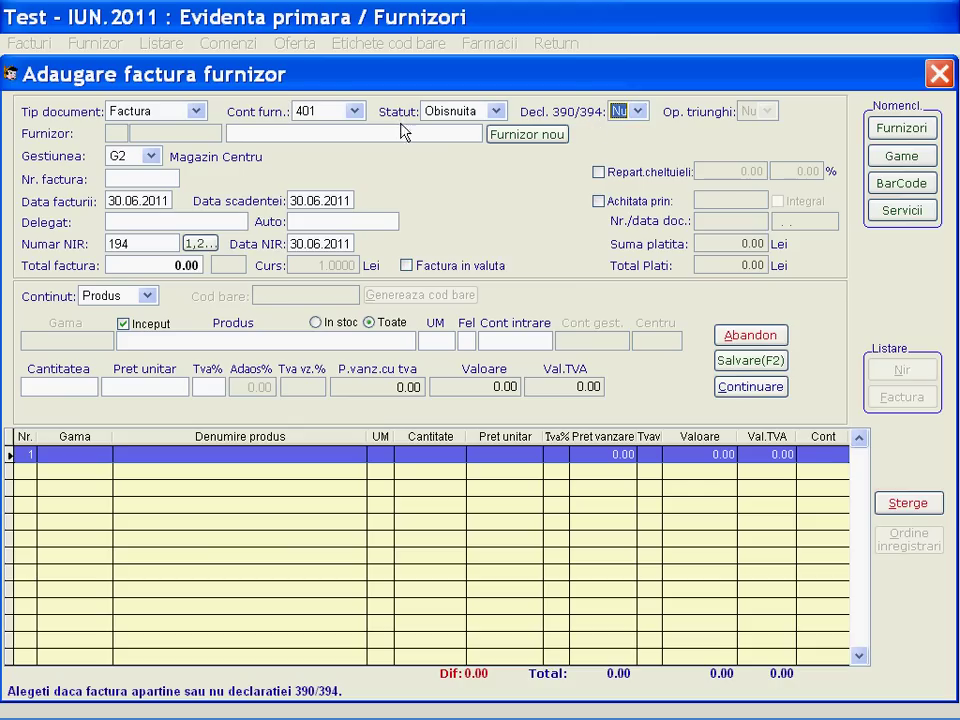
Step: Search the existing suppliers for names starting with TES and clear the search text
{"action": "left_click", "coordinate": [257, 134]}
{"action": "type", "text": "TES"}
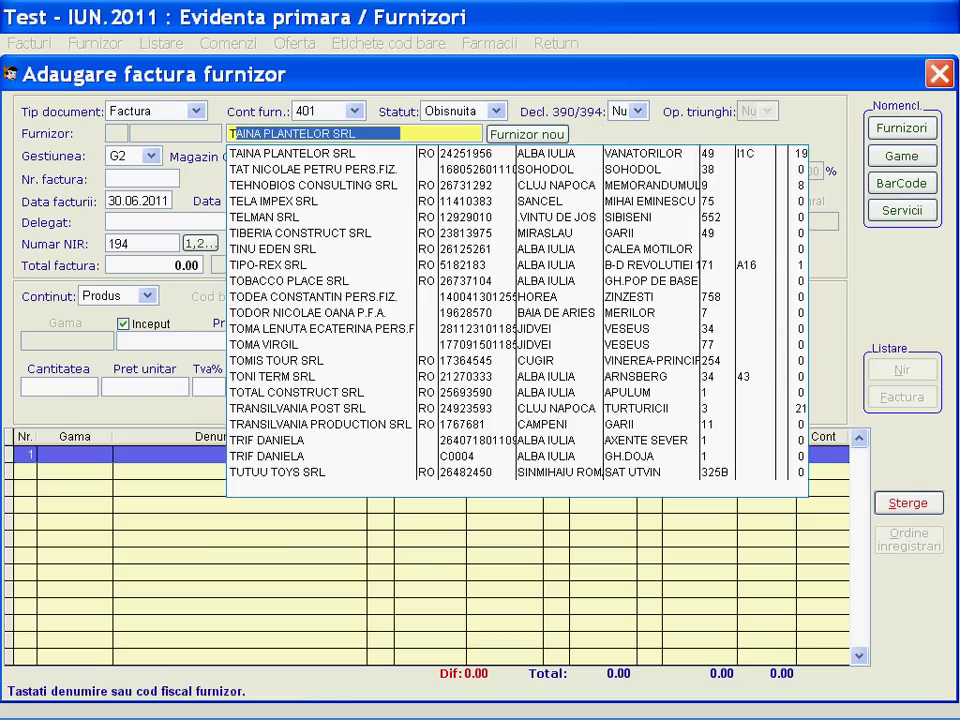
{"action": "key", "text": "BackSpace"}
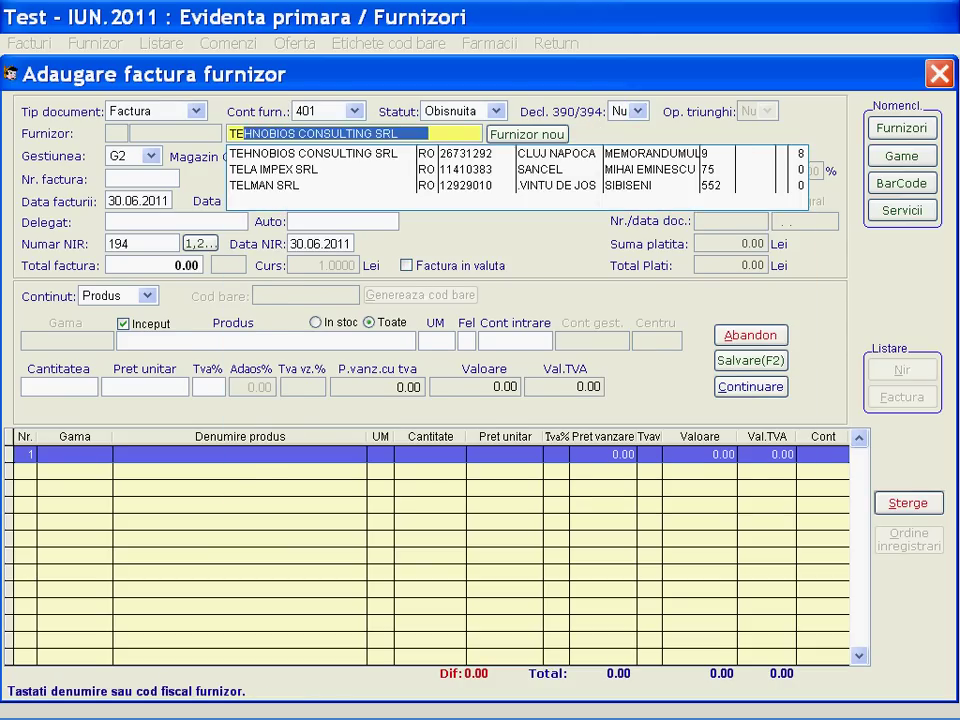
{"action": "key", "text": "BackSpace"}
{"action": "key", "text": "BackSpace"}
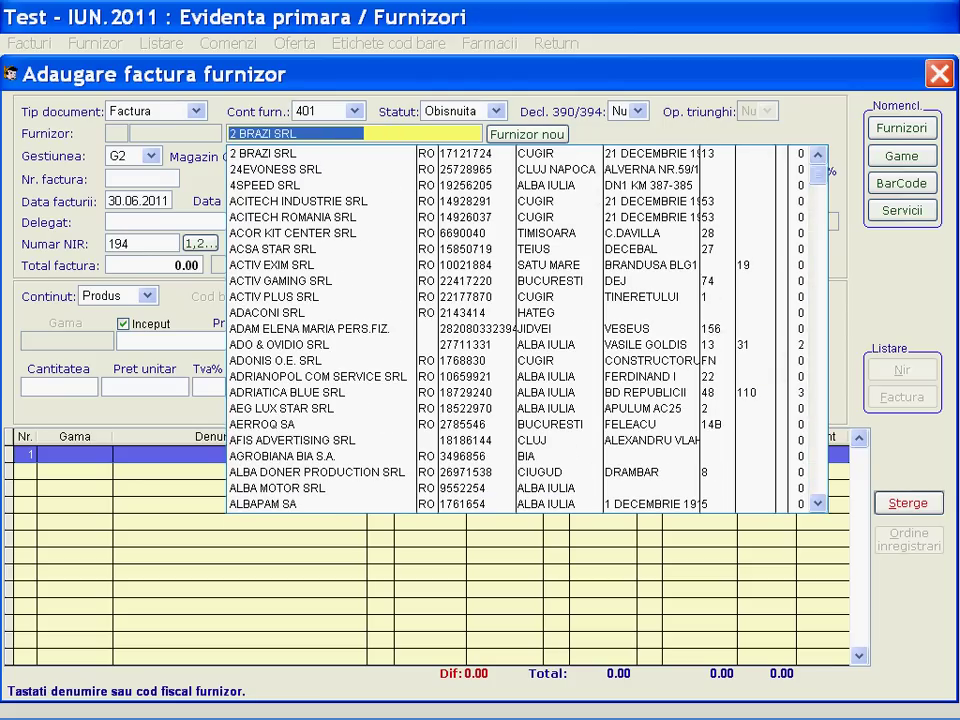
Step: Start a new supplier record and enter its fiscal code and the name TEST SRL
{"action": "left_click", "coordinate": [519, 136]}
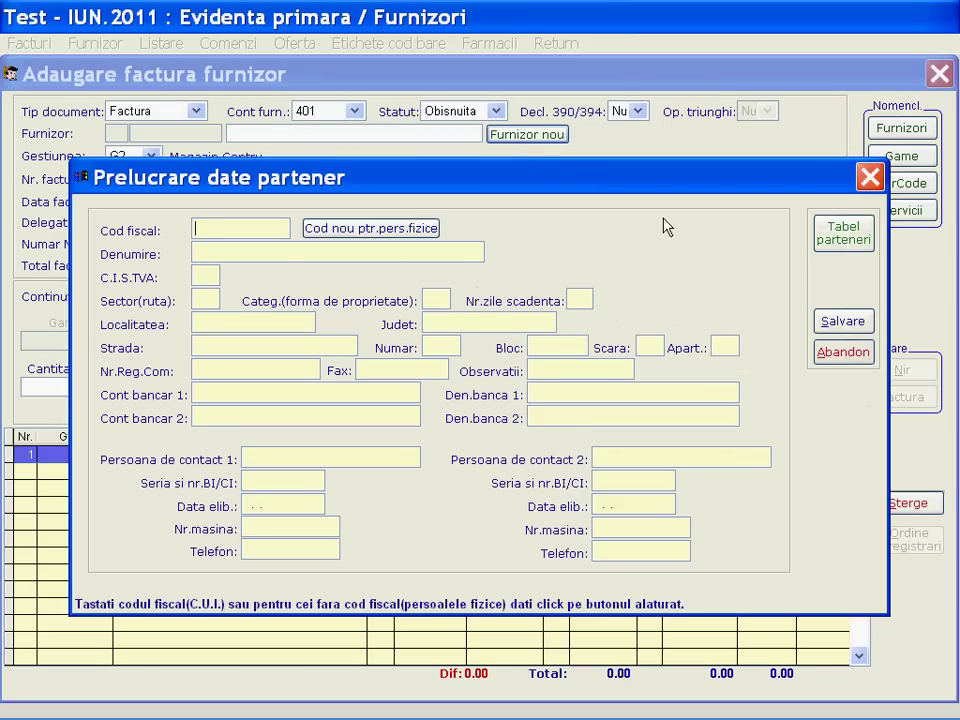
{"action": "type", "text": "1234565"}
{"action": "key", "text": "Return"}
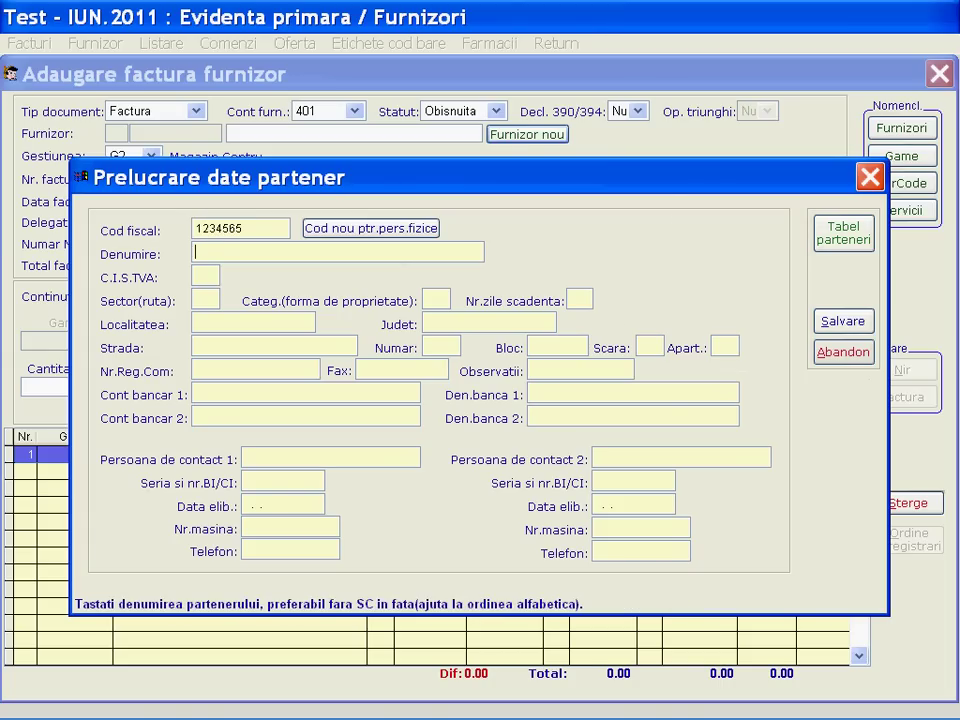
{"action": "type", "text": "S"}
{"action": "key", "text": "BackSpace"}
{"action": "type", "text": "TEST SRL"}
{"action": "key", "text": "Return"}
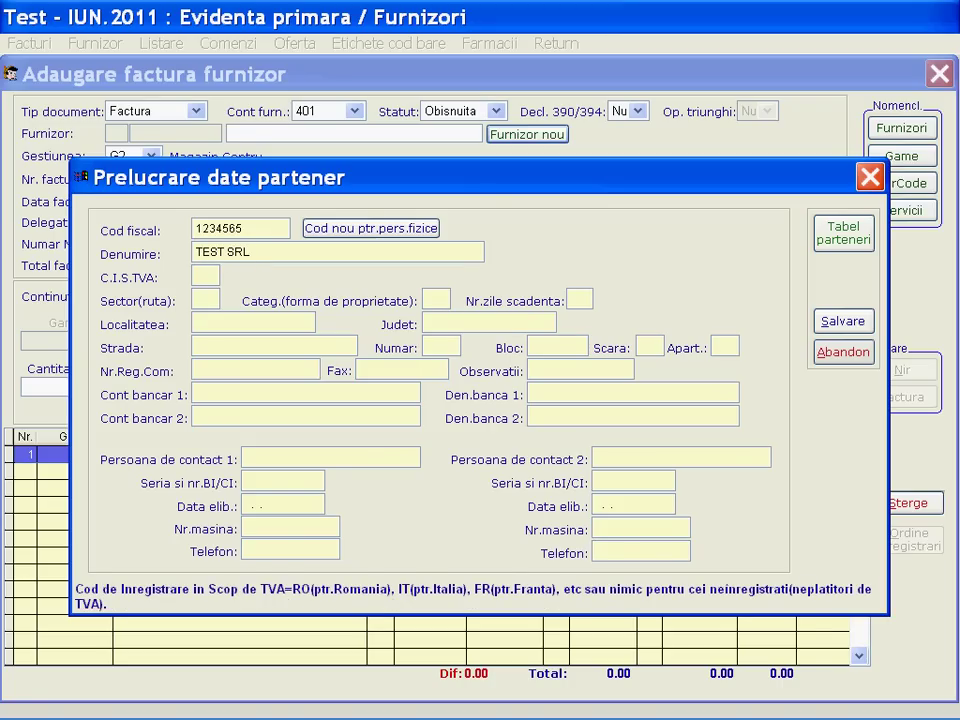
Step: Set the supplier's VAT registration prefix to RO and locality to BUCURESTI, and save the record
{"action": "type", "text": "RO"}
{"action": "key", "text": "Return"}
{"action": "key", "text": "Return"}
{"action": "key", "text": "Return"}
{"action": "key", "text": "Return"}
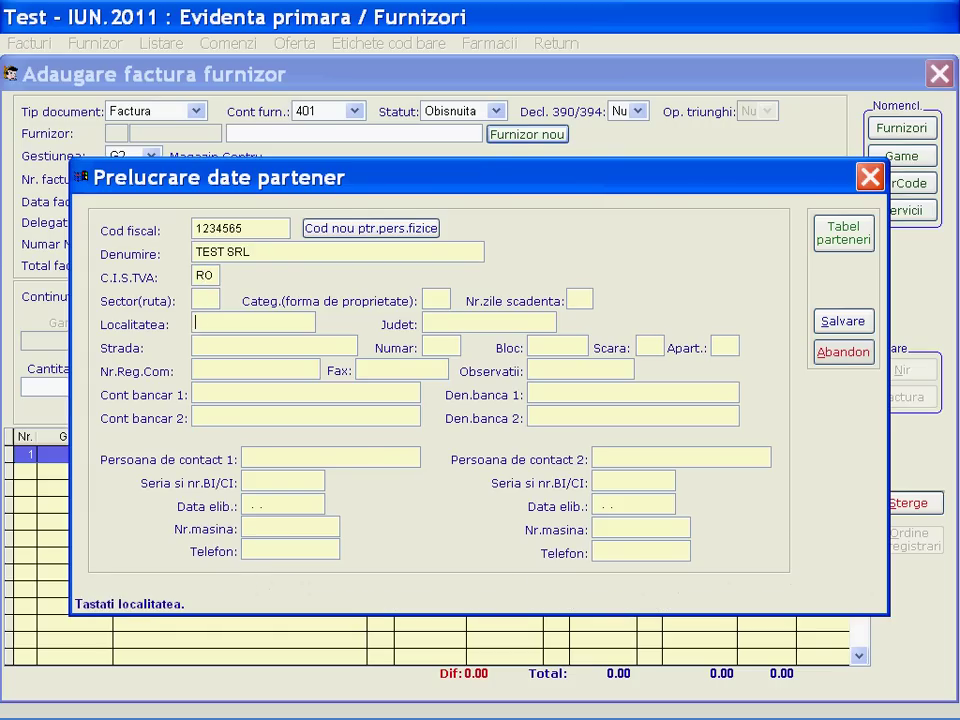
{"action": "type", "text": "BUCURESTI"}
{"action": "key", "text": "Return"}
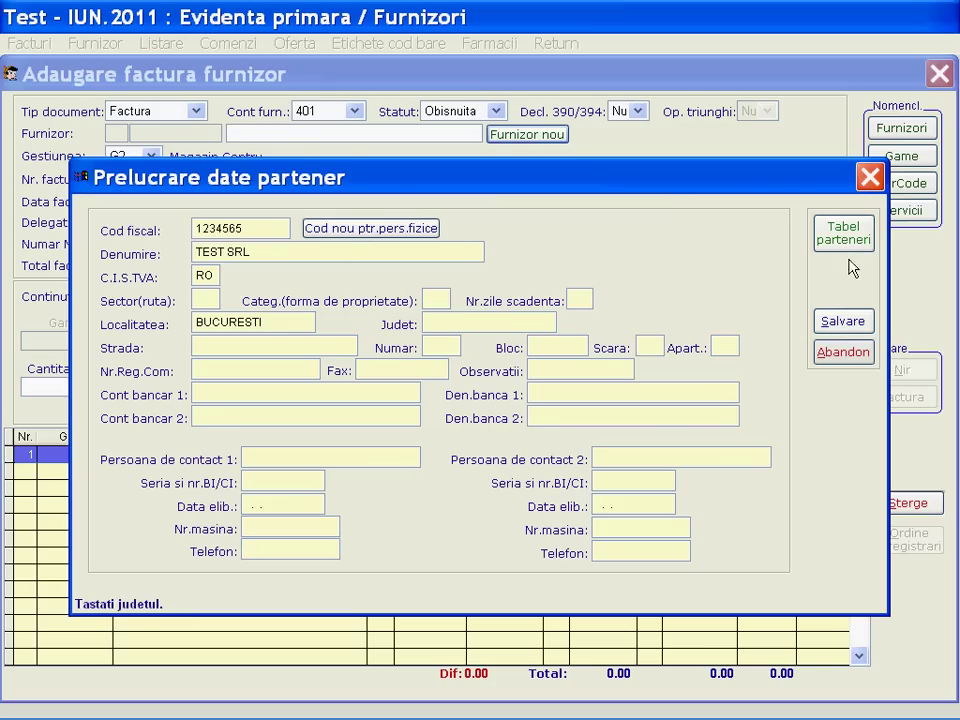
{"action": "left_click", "coordinate": [843, 322]}
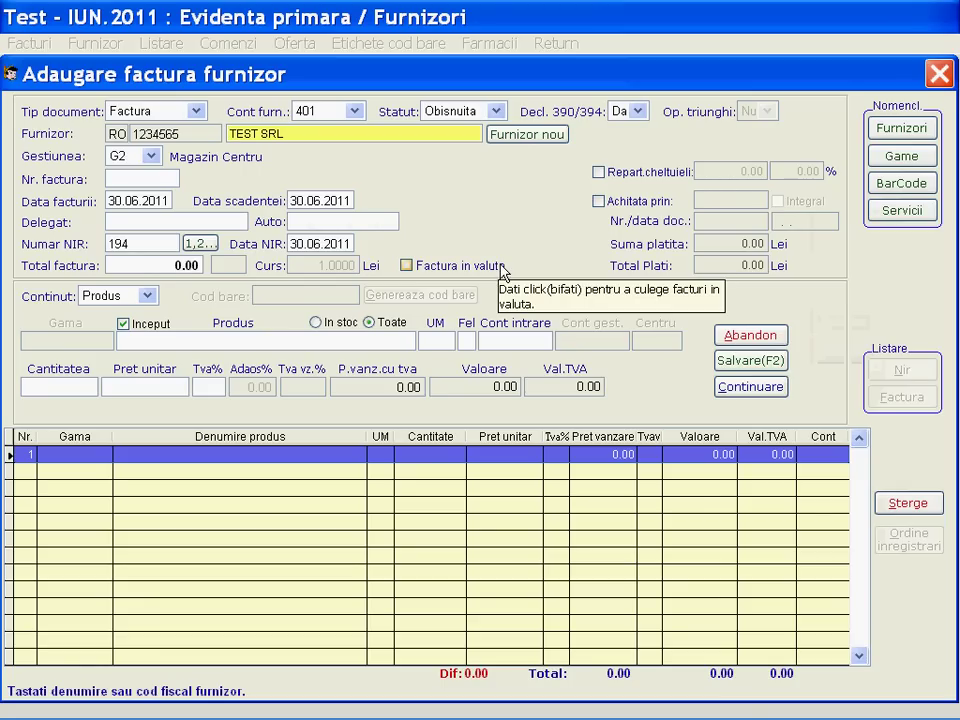
Step: Accept the new supplier, keep gestiune G2 Magazin Centru, and enter invoice number 456
{"action": "key", "text": "Return"}
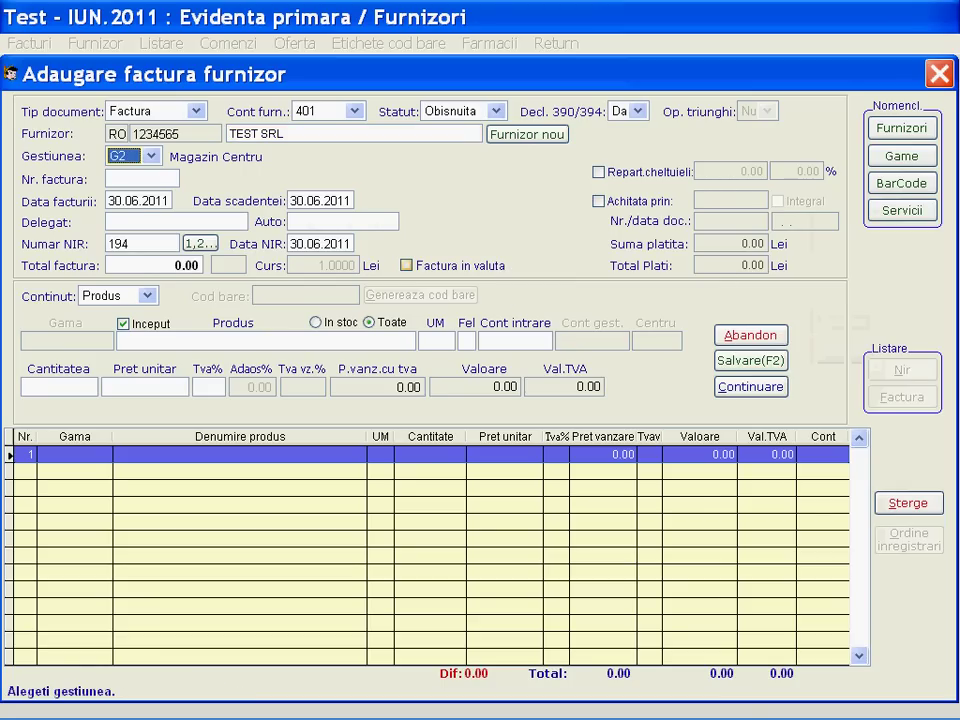
{"action": "left_click", "coordinate": [150, 157]}
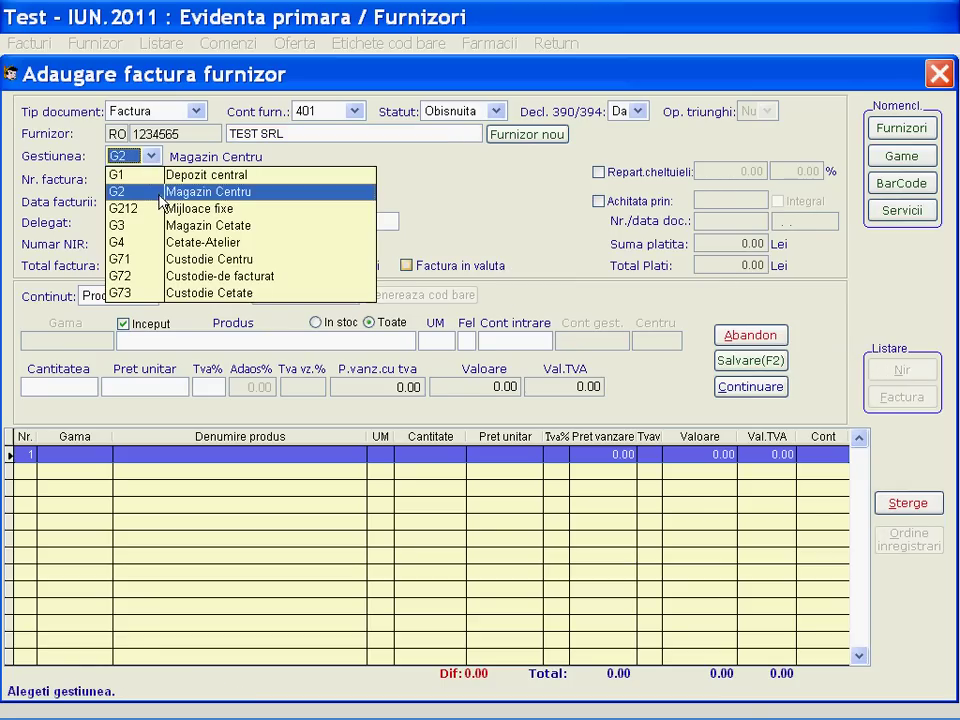
{"action": "key", "text": "Return"}
{"action": "type", "text": "4"}
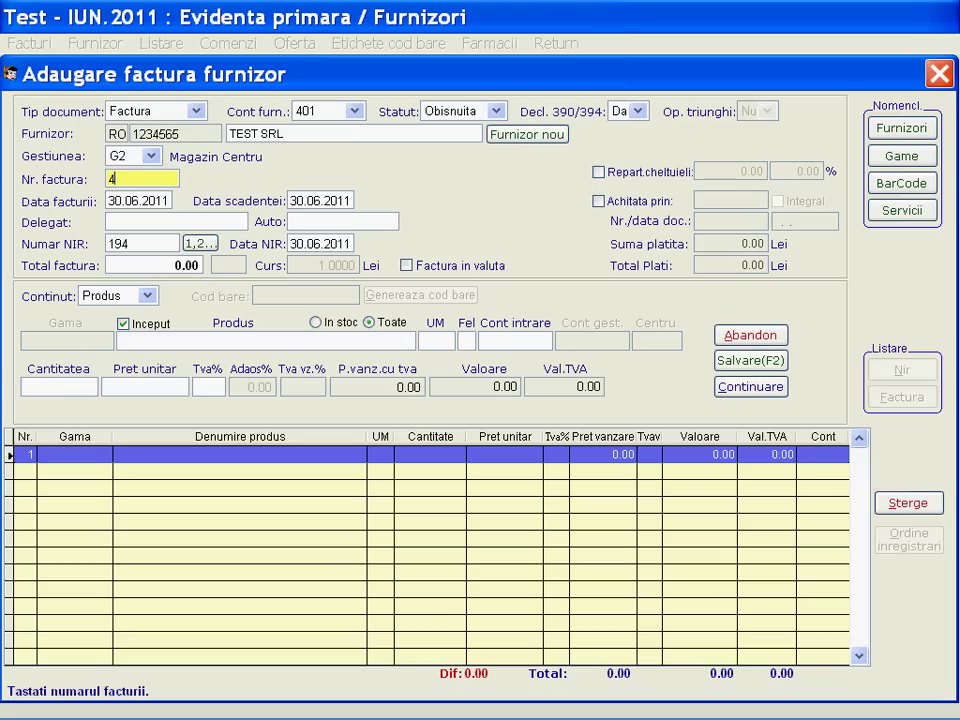
{"action": "type", "text": "56"}
{"action": "key", "text": "Return"}
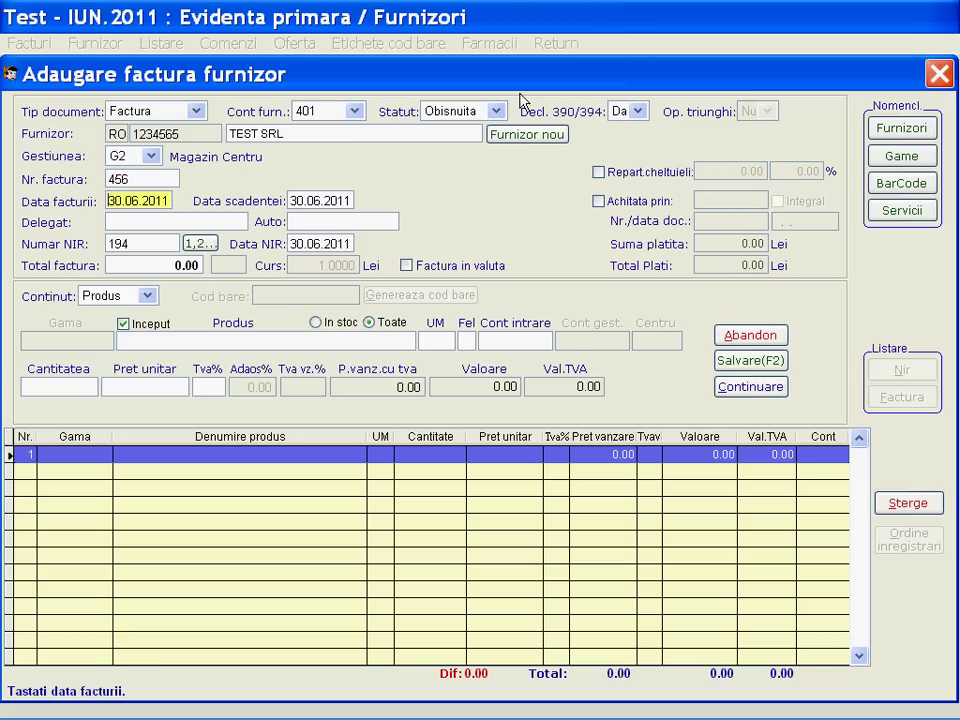
Step: Set the invoice date to 20.06.2011 and the due date to 20.07.2011
{"action": "type", "text": "2"}
{"action": "key", "text": "Return"}
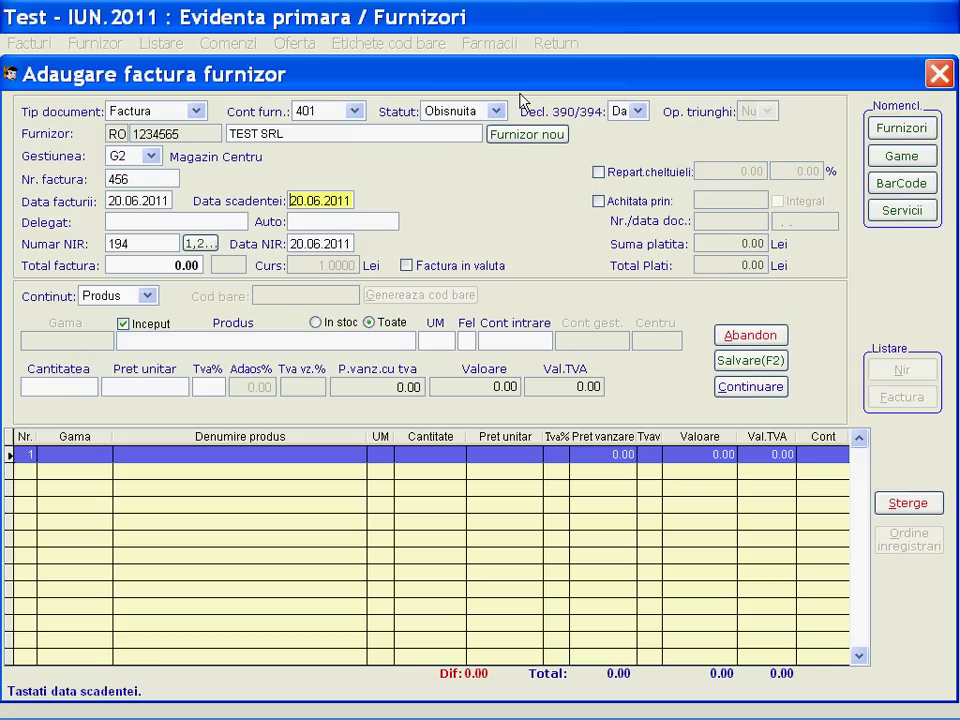
{"action": "key", "text": "Right"}
{"action": "key", "text": "Right"}
{"action": "key", "text": "Right"}
{"action": "type", "text": "7"}
{"action": "key", "text": "Return"}
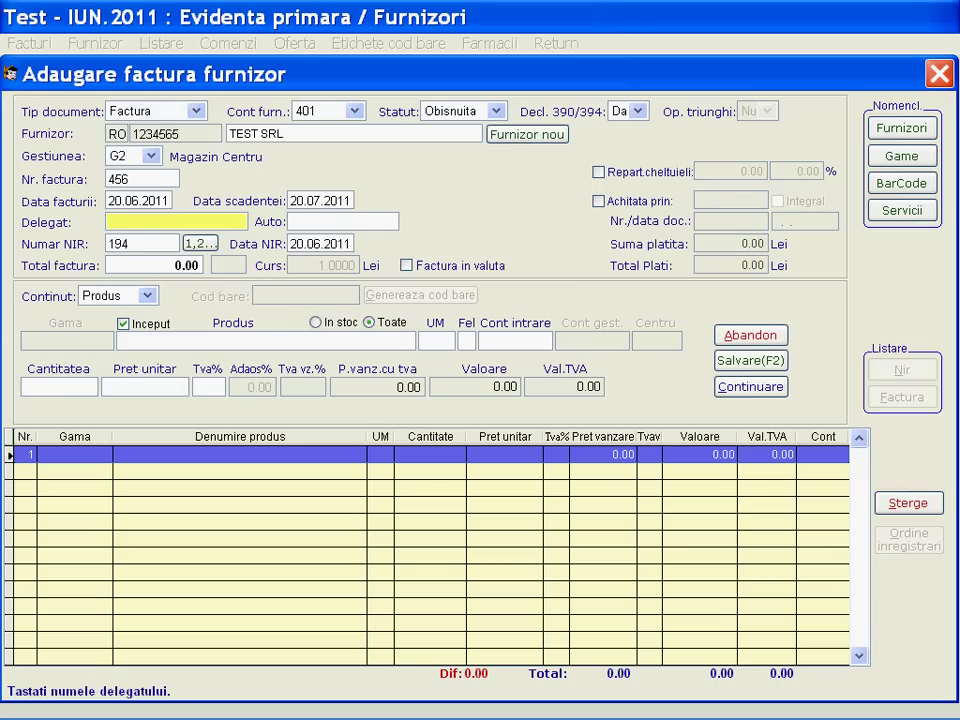
Step: Leave the delegate and vehicle empty, accept the NIR number and date, and enter an invoice total of 124.00
{"action": "key", "text": "Return"}
{"action": "key", "text": "Return"}
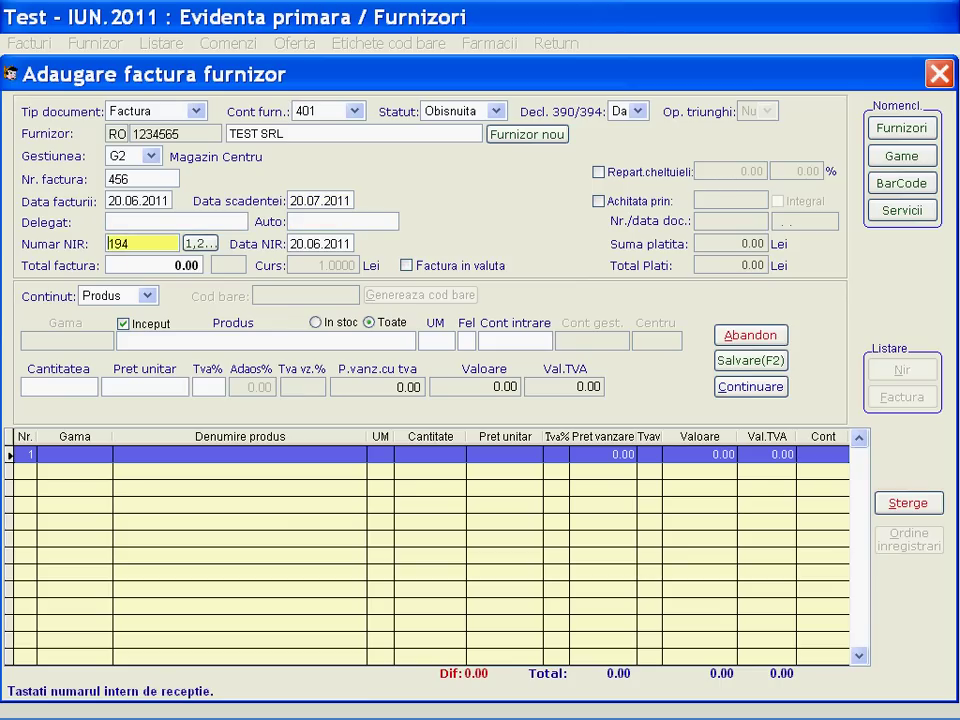
{"action": "key", "text": "Return"}
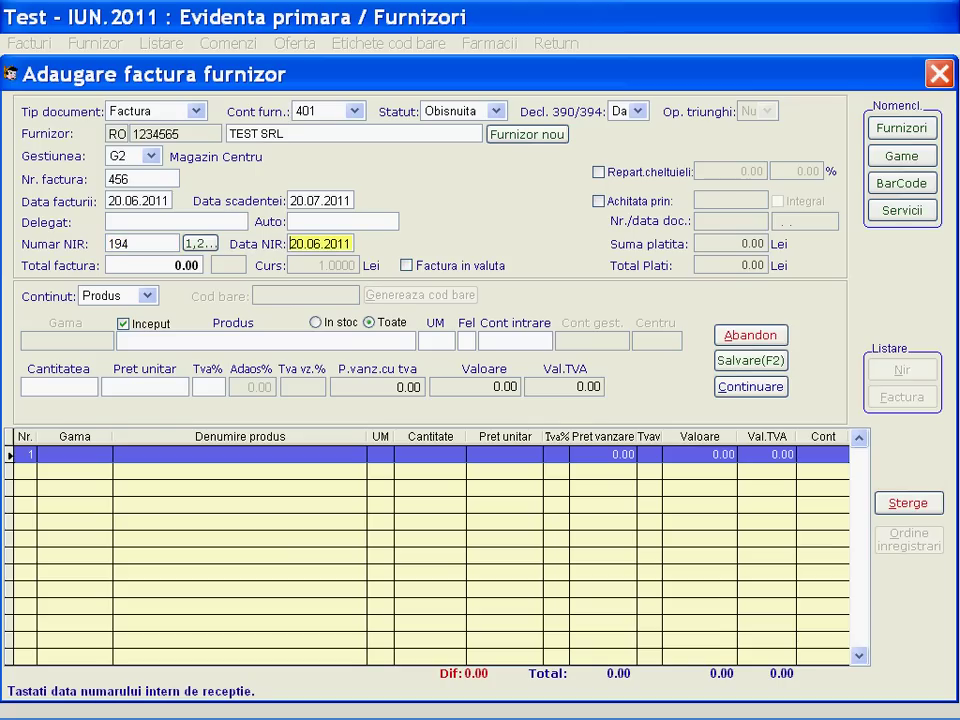
{"action": "key", "text": "Return"}
{"action": "type", "text": "1"}
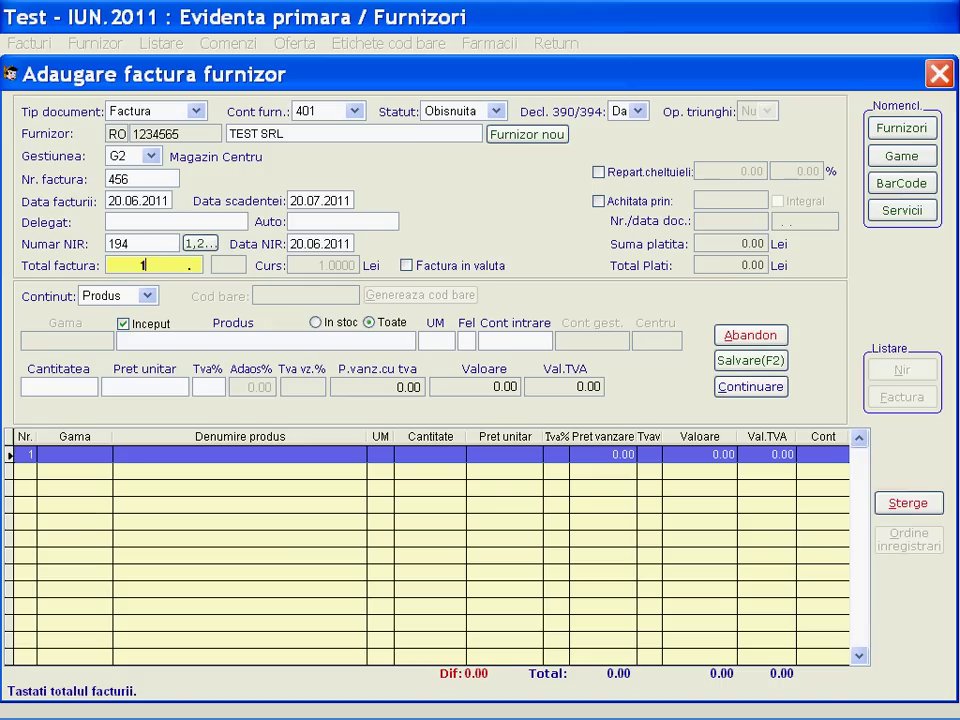
{"action": "type", "text": "24"}
{"action": "key", "text": "Return"}
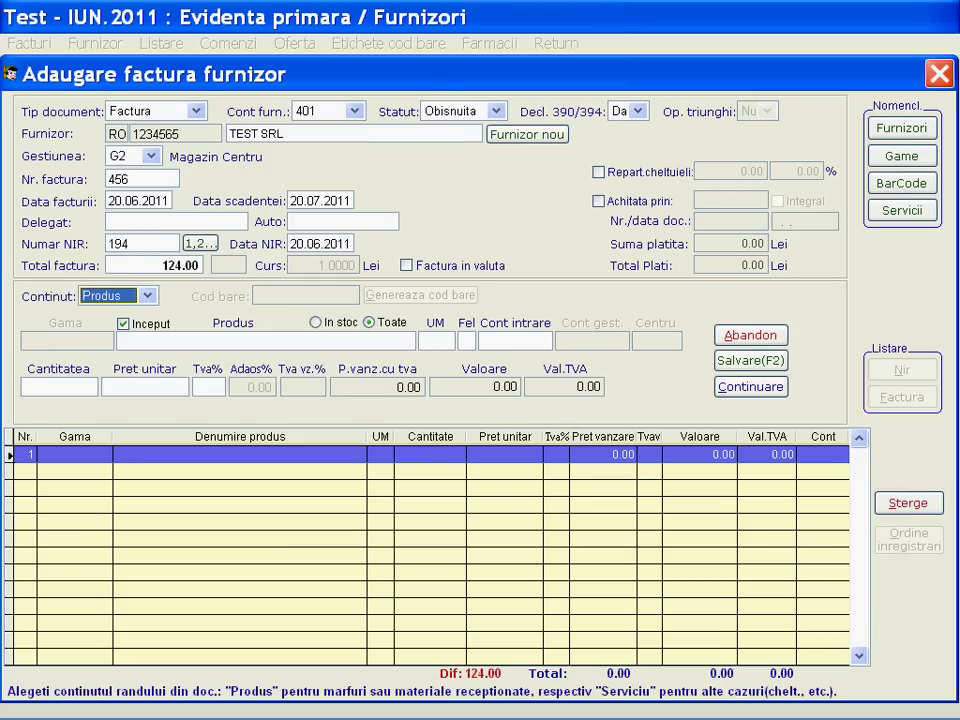
Step: Keep the line content as Produs and examine the list of available products
{"action": "left_click", "coordinate": [145, 299]}
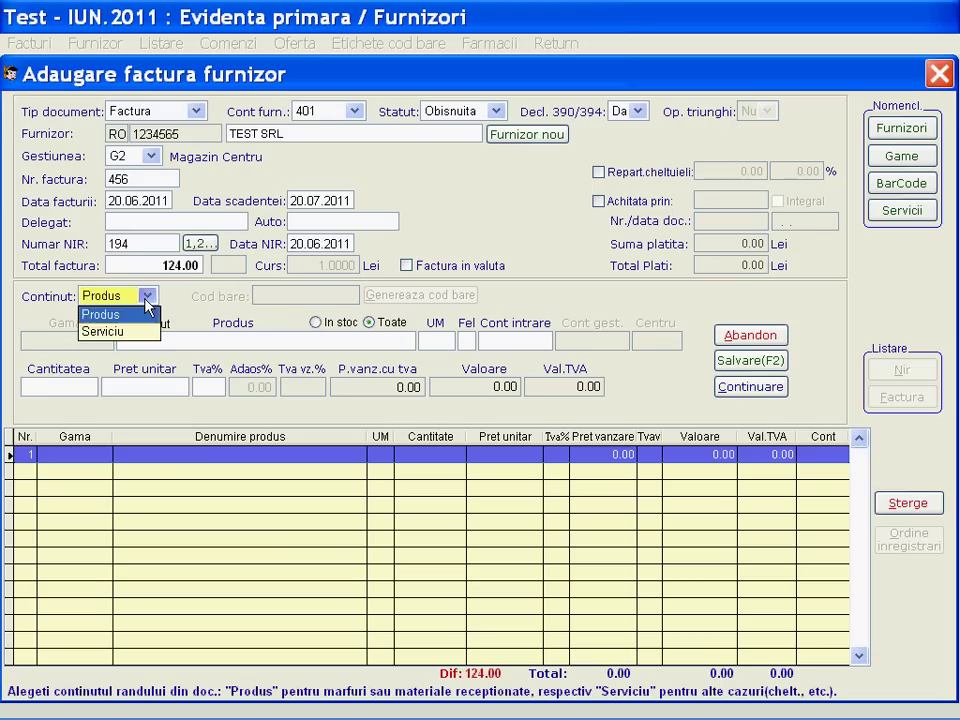
{"action": "key", "text": "Return"}
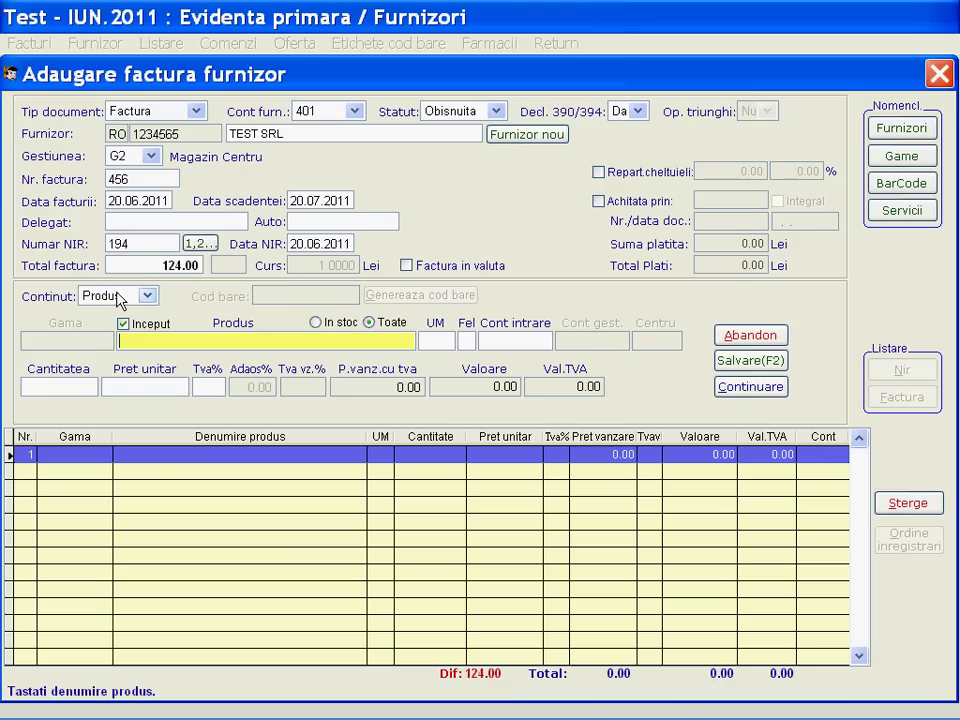
{"action": "left_click", "coordinate": [159, 341]}
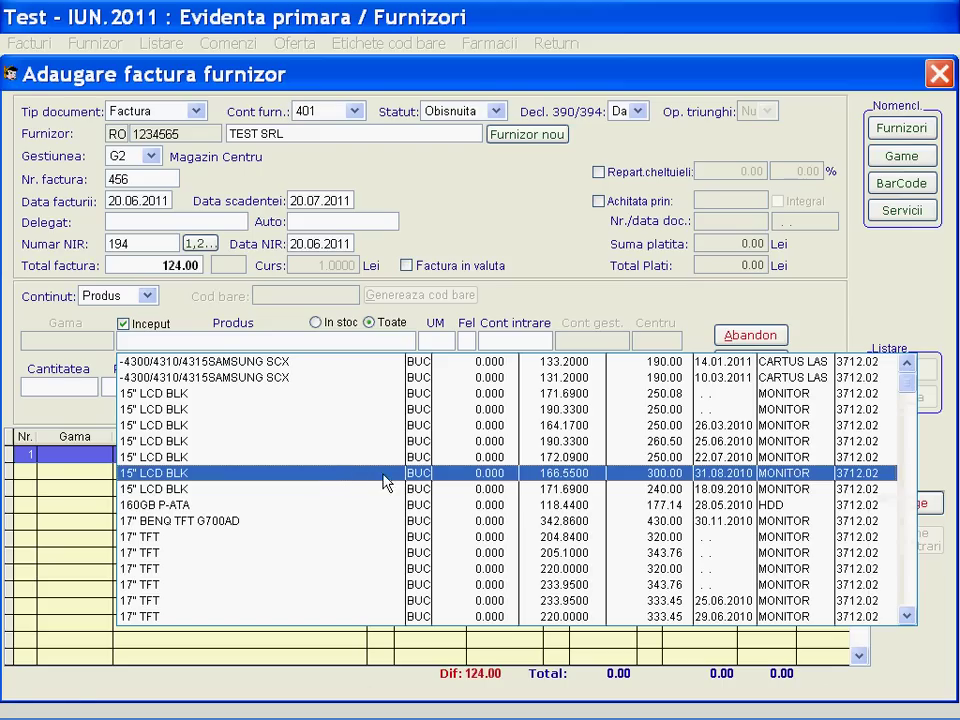
{"action": "key", "text": "Escape"}
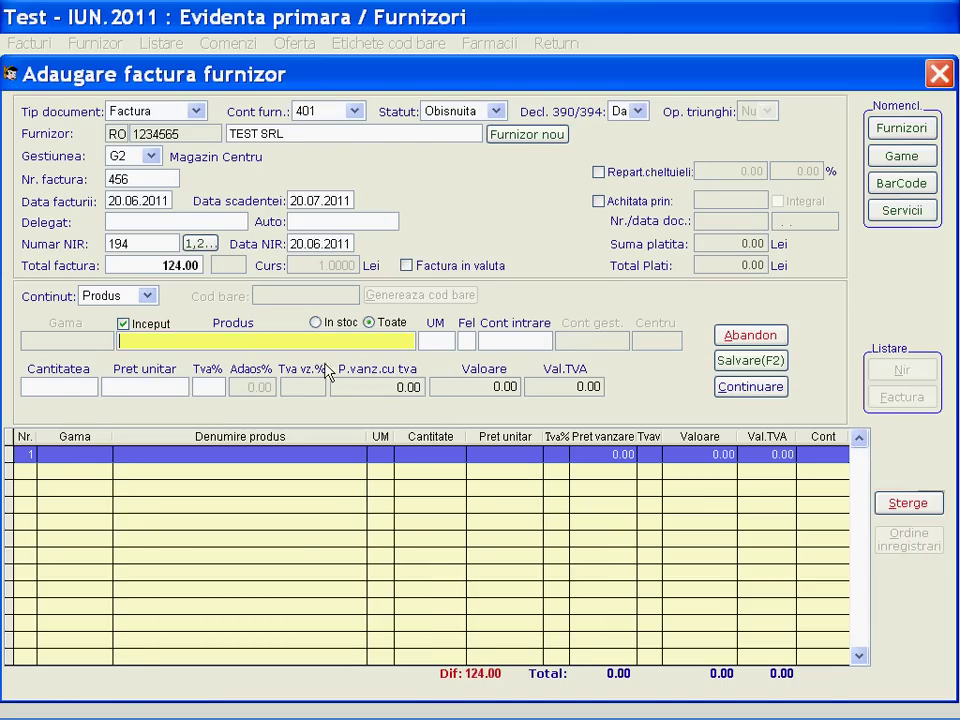
Step: Switch the line content to Serviciu, examine the list of available services, and return the content to Produs
{"action": "left_click", "coordinate": [147, 295]}
{"action": "left_click", "coordinate": [145, 329]}
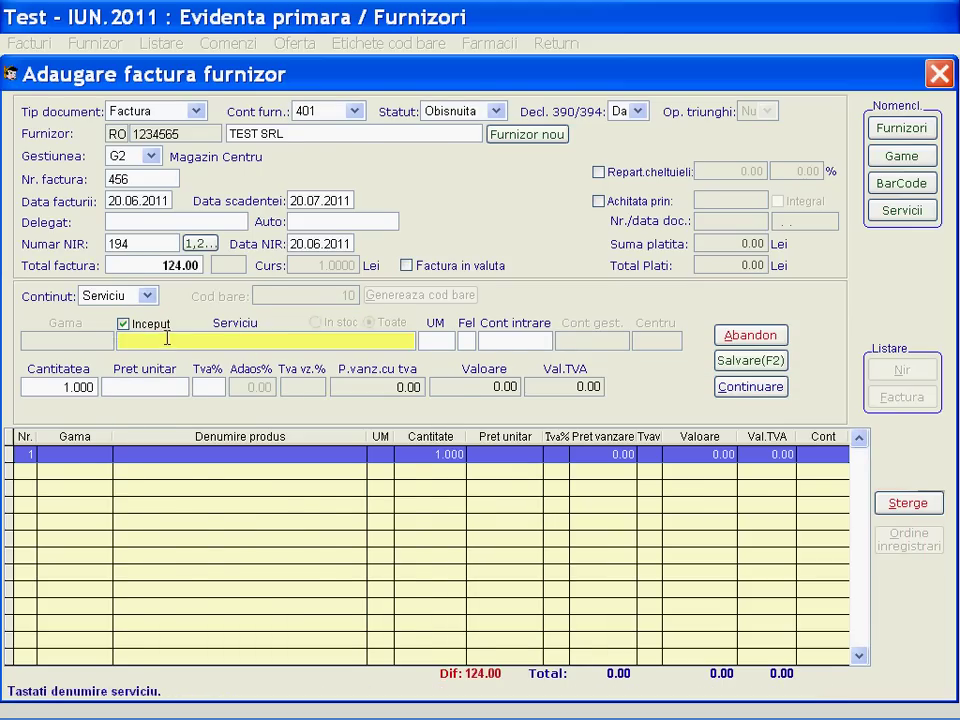
{"action": "left_click", "coordinate": [167, 338]}
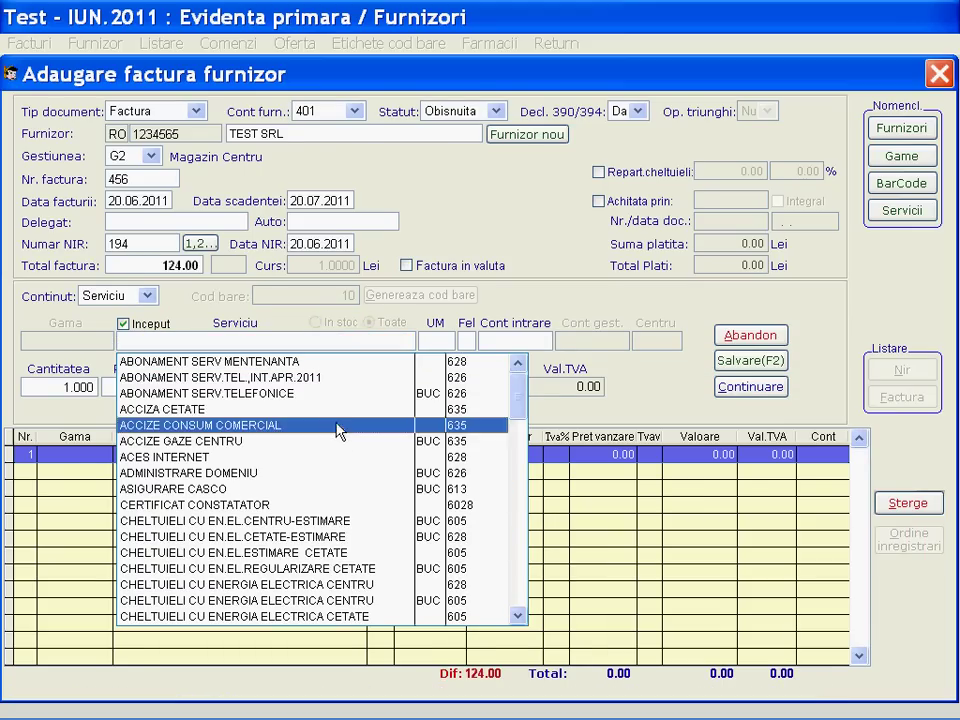
{"action": "key", "text": "Escape"}
{"action": "left_click", "coordinate": [147, 295]}
{"action": "left_click", "coordinate": [146, 314]}
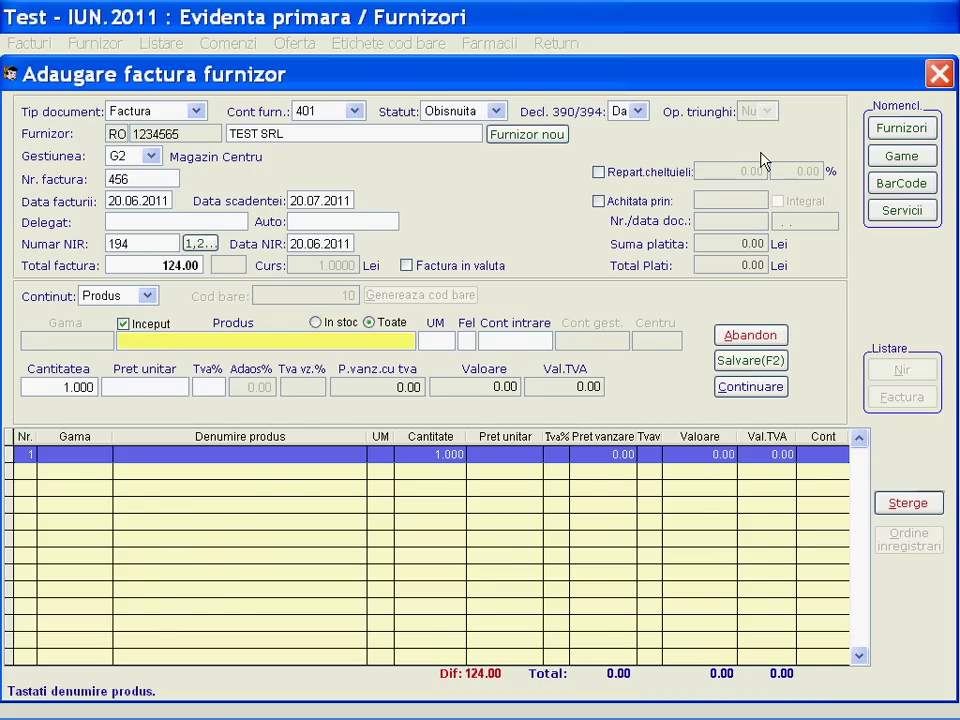
Step: Enter the product CAIET on the invoice line with unit BUC, leaving Fel empty
{"action": "type", "text": "CAIET"}
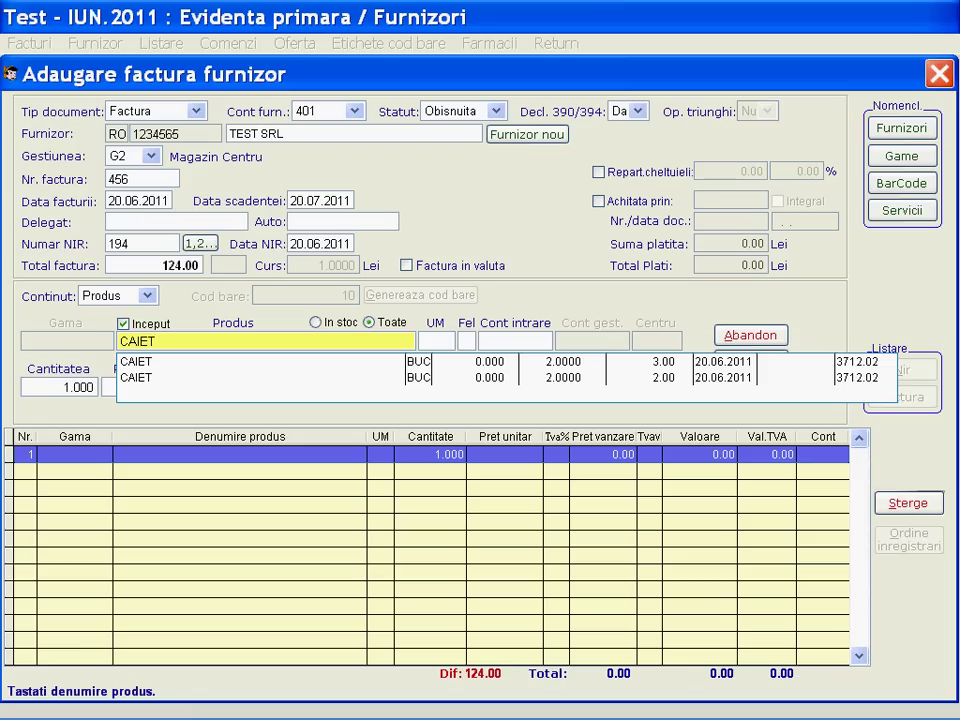
{"action": "key", "text": "Return"}
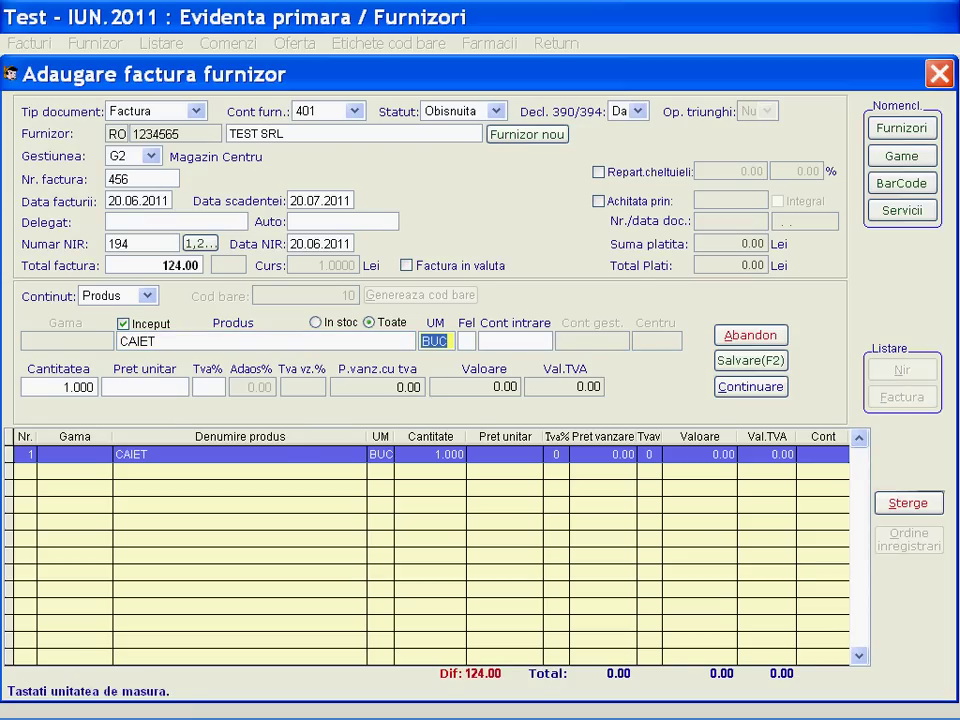
{"action": "key", "text": "Return"}
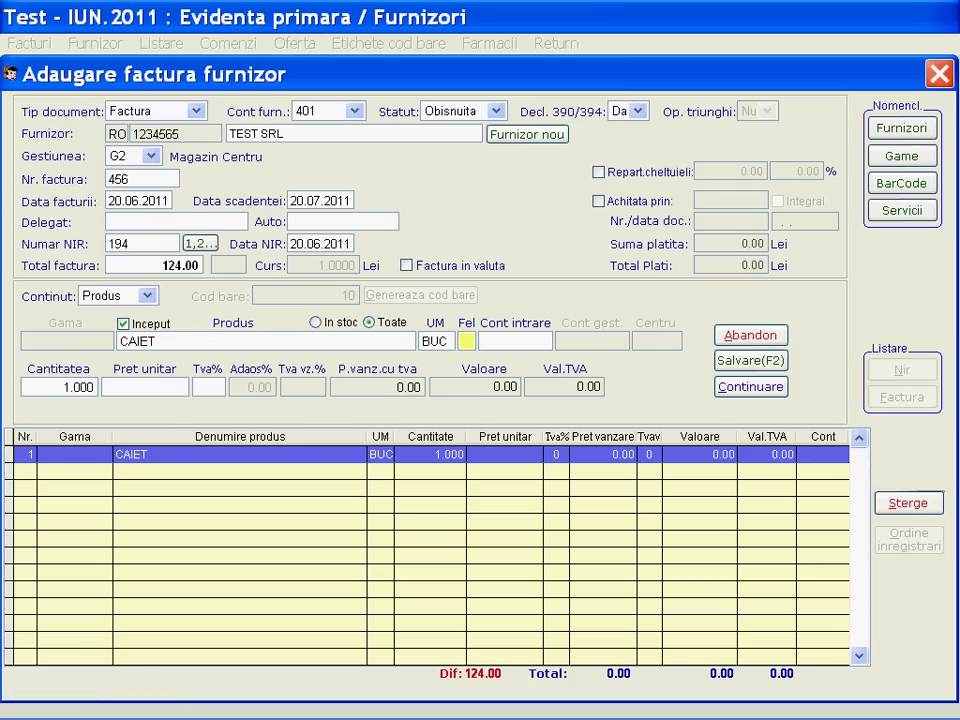
{"action": "key", "text": "Return"}
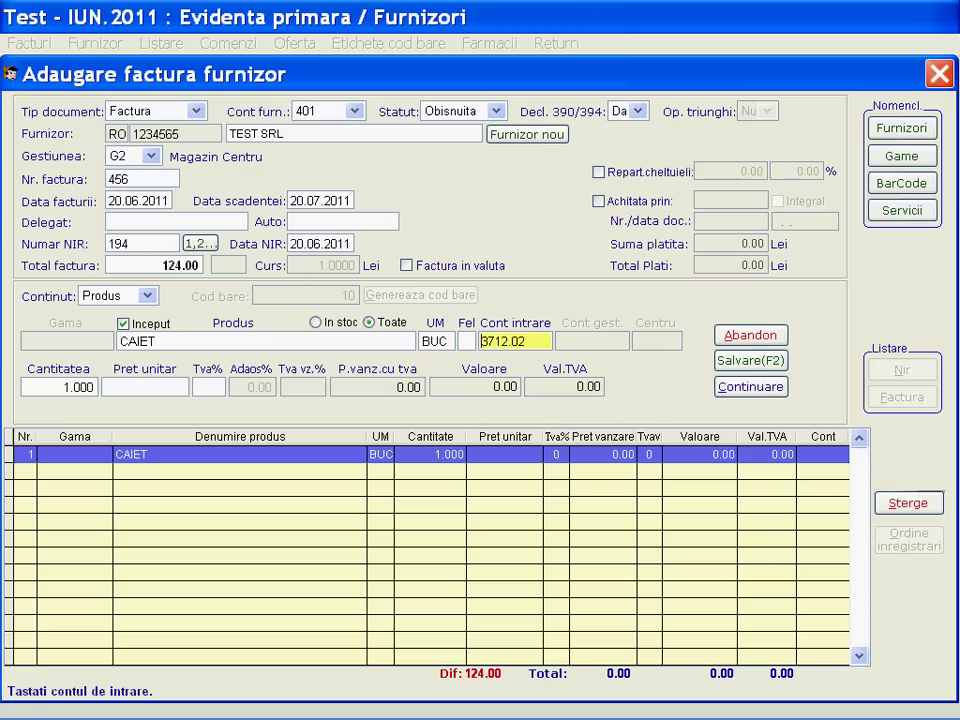
Step: Change the invoice's gestiune to G1 Depozit central
{"action": "left_click", "coordinate": [151, 157]}
{"action": "left_click", "coordinate": [122, 139]}
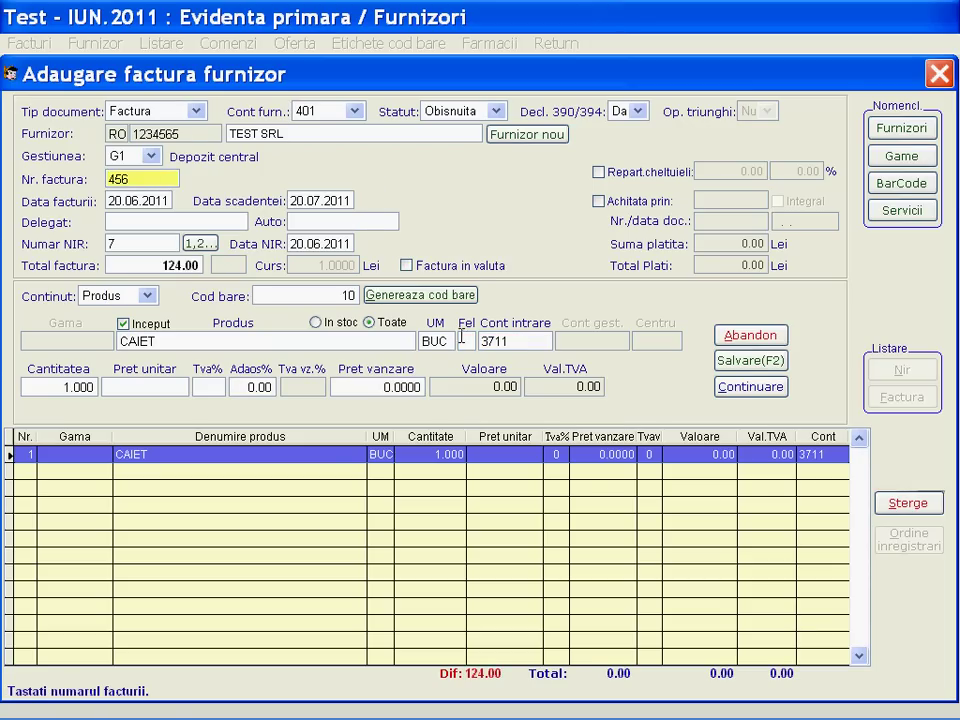
Step: Change the invoice's gestiune to G2 Magazin Centru
{"action": "left_click", "coordinate": [151, 157]}
{"action": "left_click", "coordinate": [152, 190]}
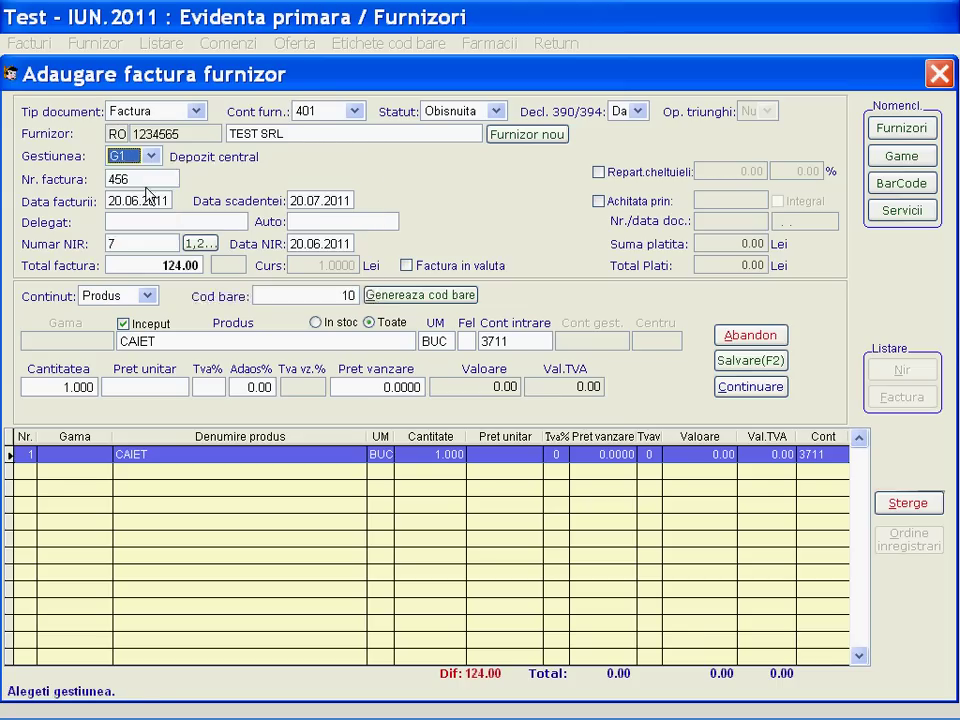
Step: Try entry accounts 302 and 303 on the CAIET line, and restore Cont intrare to 3712.02
{"action": "left_click", "coordinate": [483, 340]}
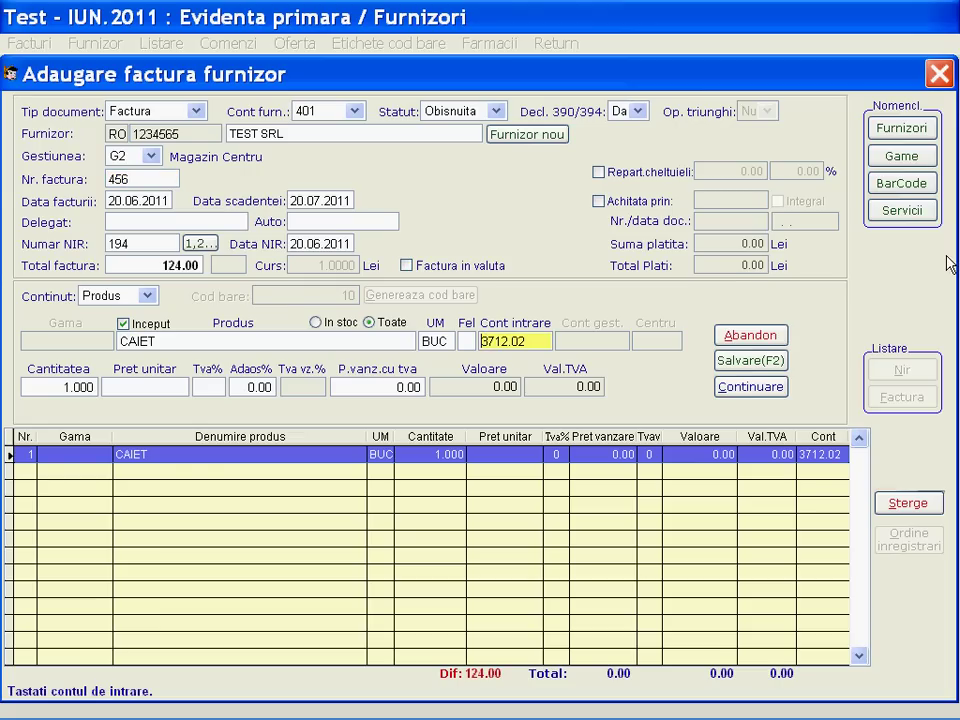
{"action": "type", "text": "3021"}
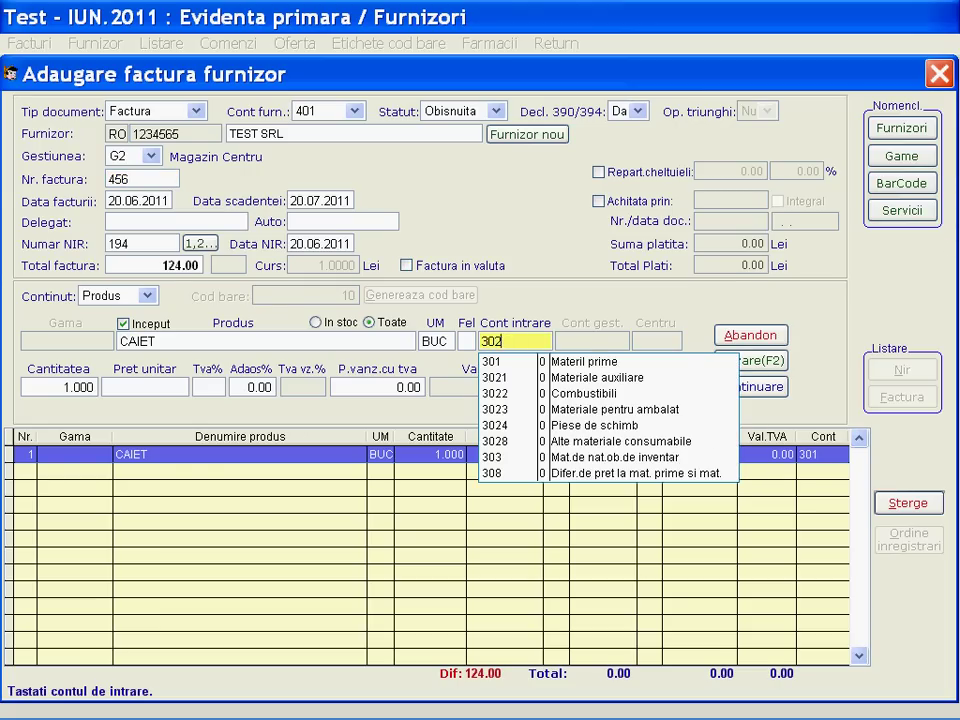
{"action": "key", "text": "BackSpace"}
{"action": "key", "text": "BackSpace"}
{"action": "type", "text": "3"}
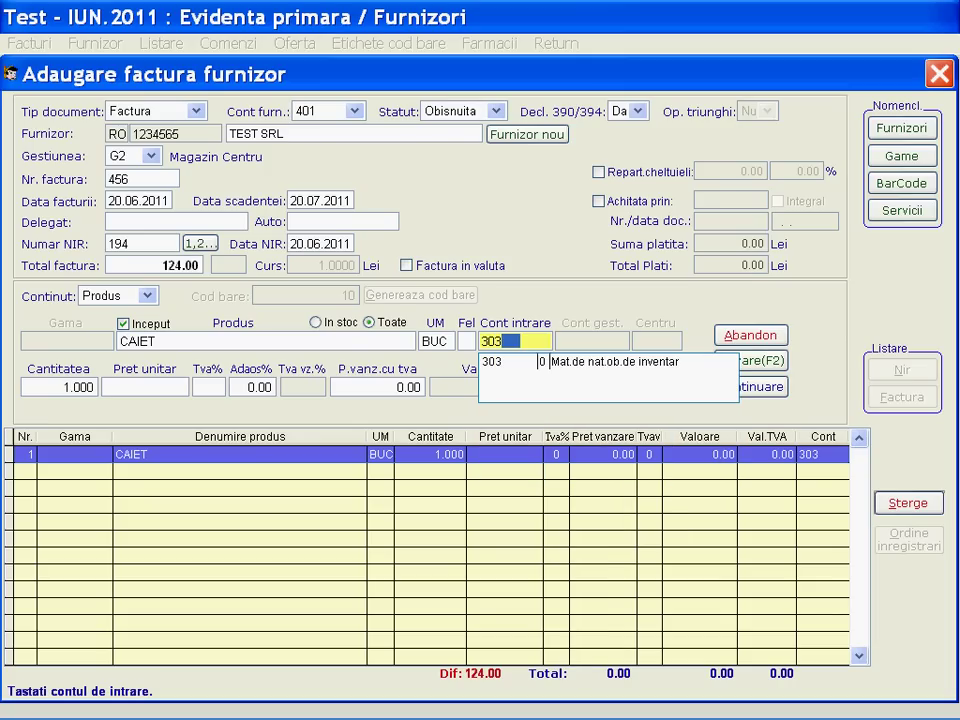
{"action": "key", "text": "BackSpace"}
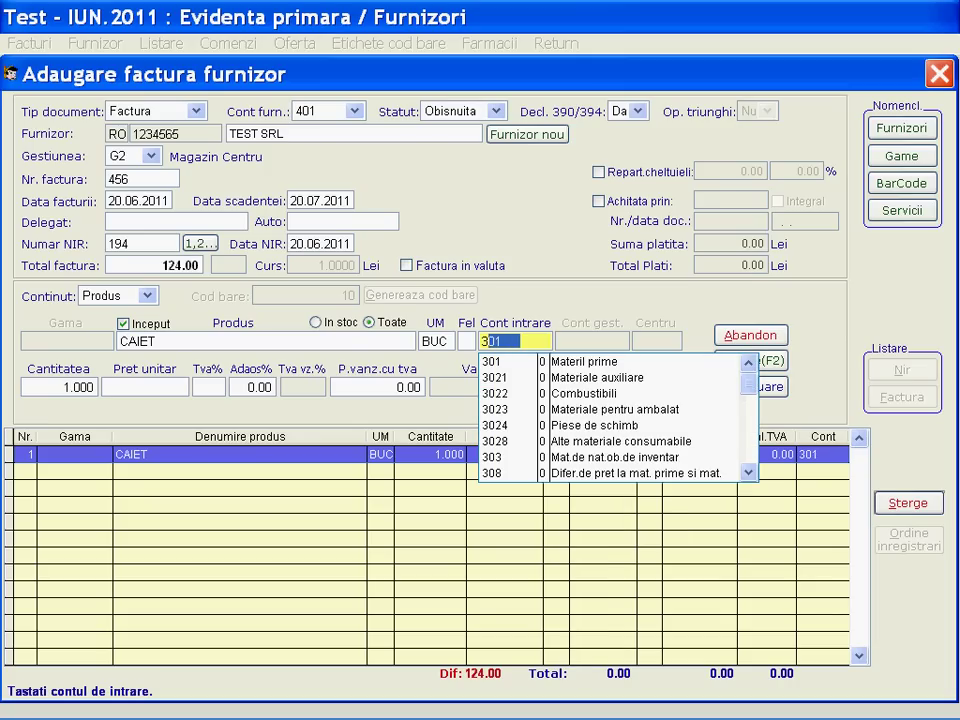
{"action": "key", "text": "BackSpace"}
{"action": "key", "text": "BackSpace"}
{"action": "type", "text": "3712.02"}
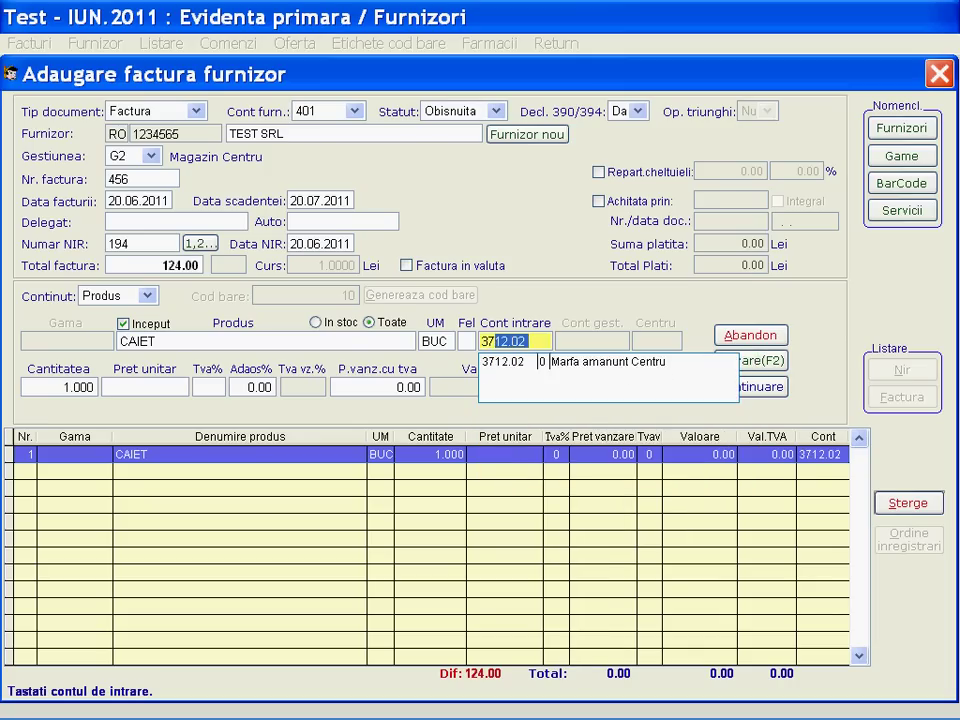
{"action": "key", "text": "Return"}
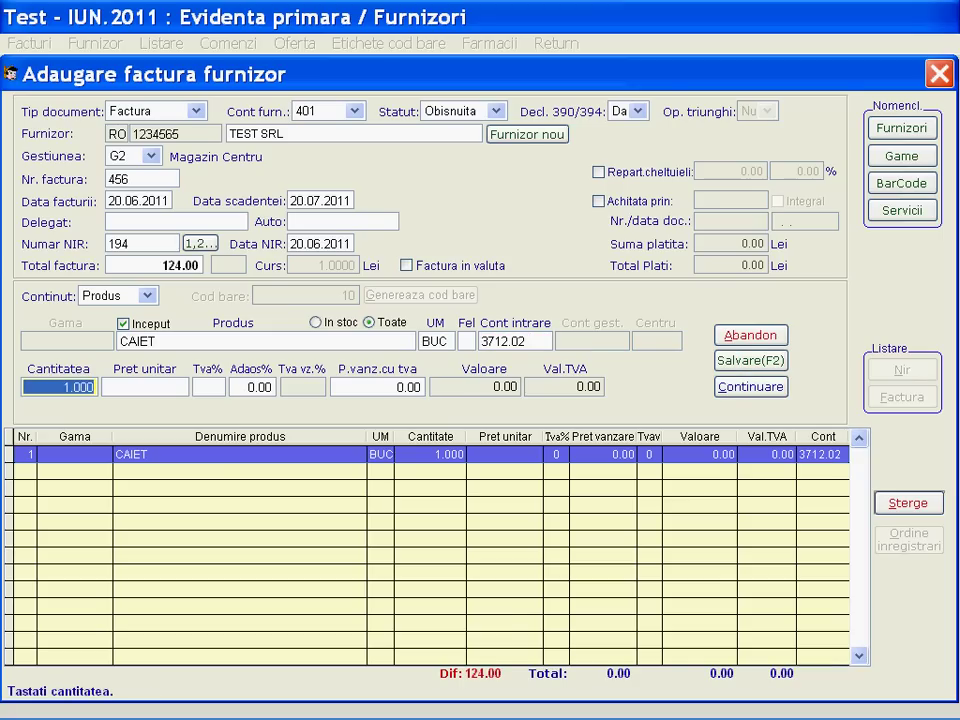
Step: Complete the CAIET line with quantity 40, unit price 2, TVA 24% and selling price with TVA 3, and continue to a new line
{"action": "type", "text": "40"}
{"action": "key", "text": "Return"}
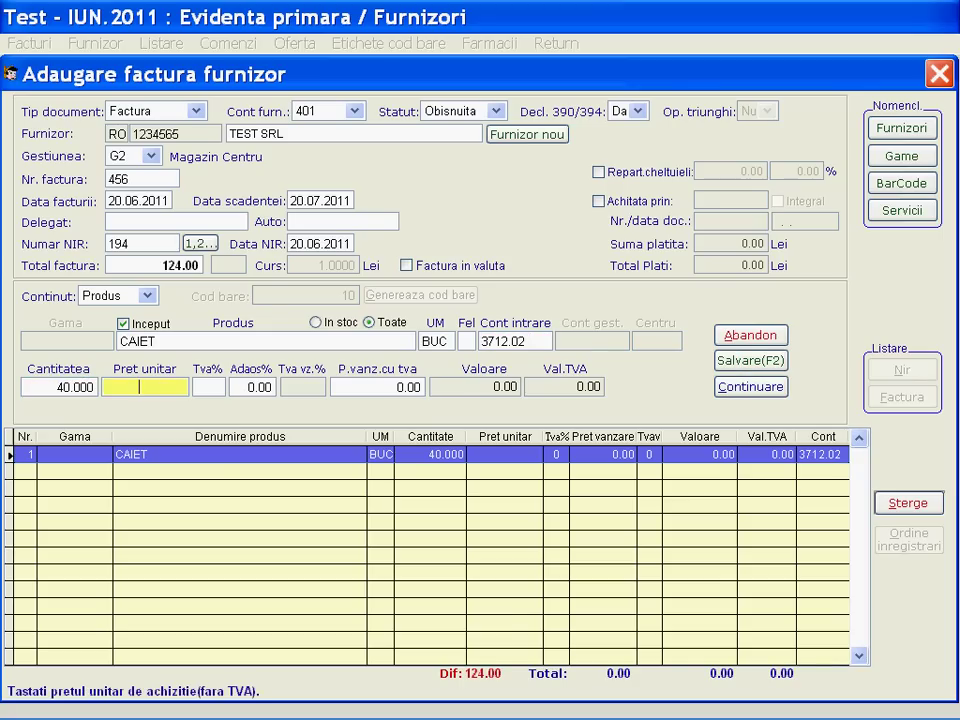
{"action": "type", "text": "2"}
{"action": "key", "text": "Return"}
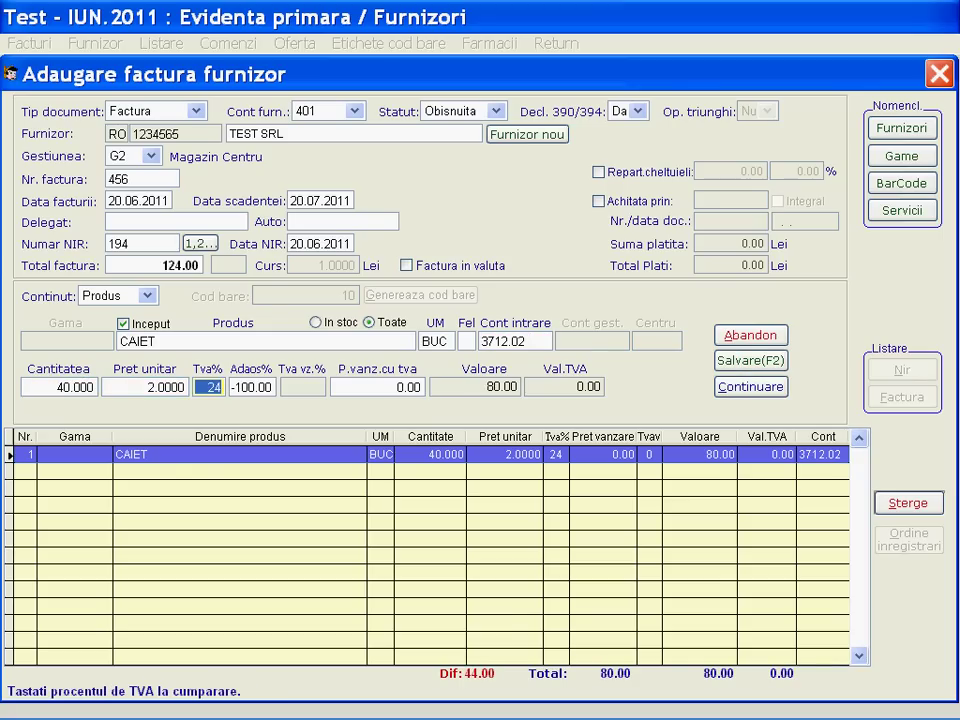
{"action": "key", "text": "Return"}
{"action": "key", "text": "Return"}
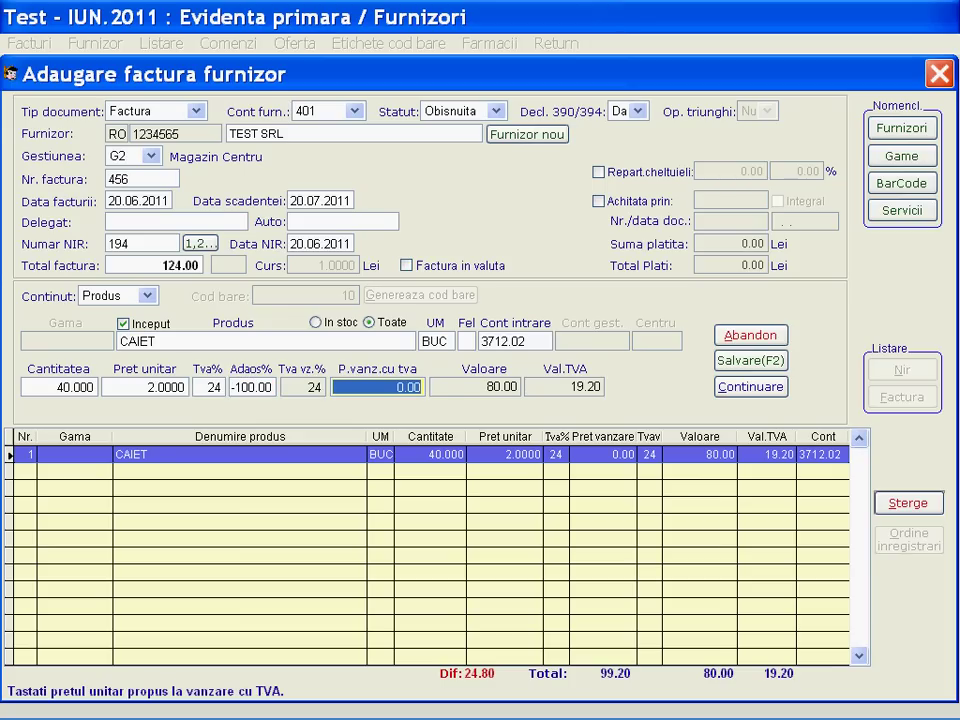
{"action": "type", "text": "3"}
{"action": "key", "text": "Return"}
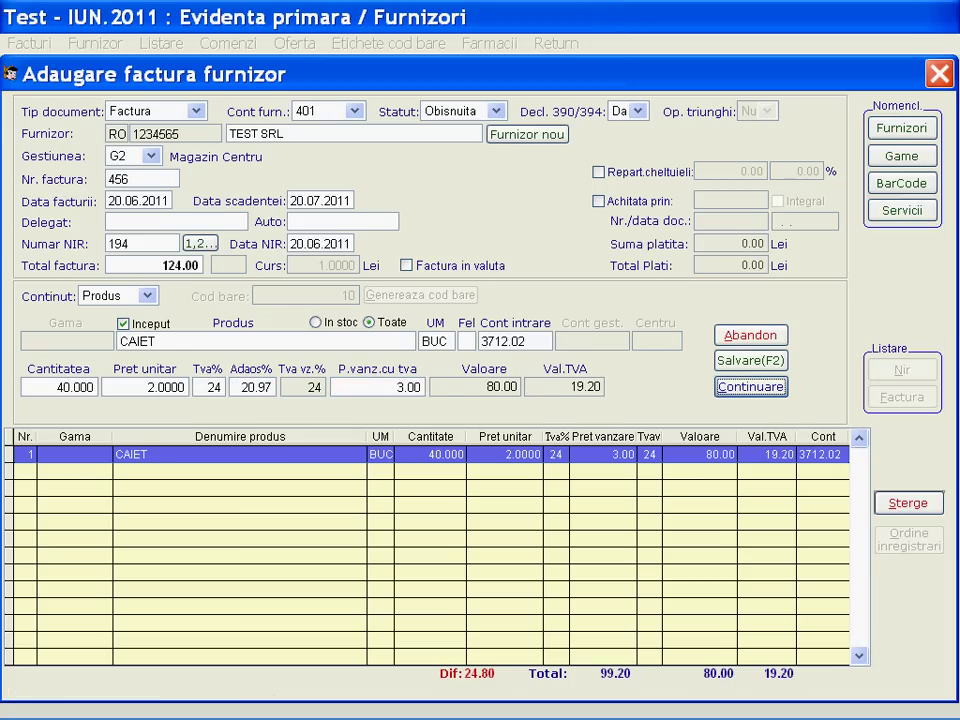
{"action": "key", "text": "Return"}
{"action": "key", "text": "Return"}
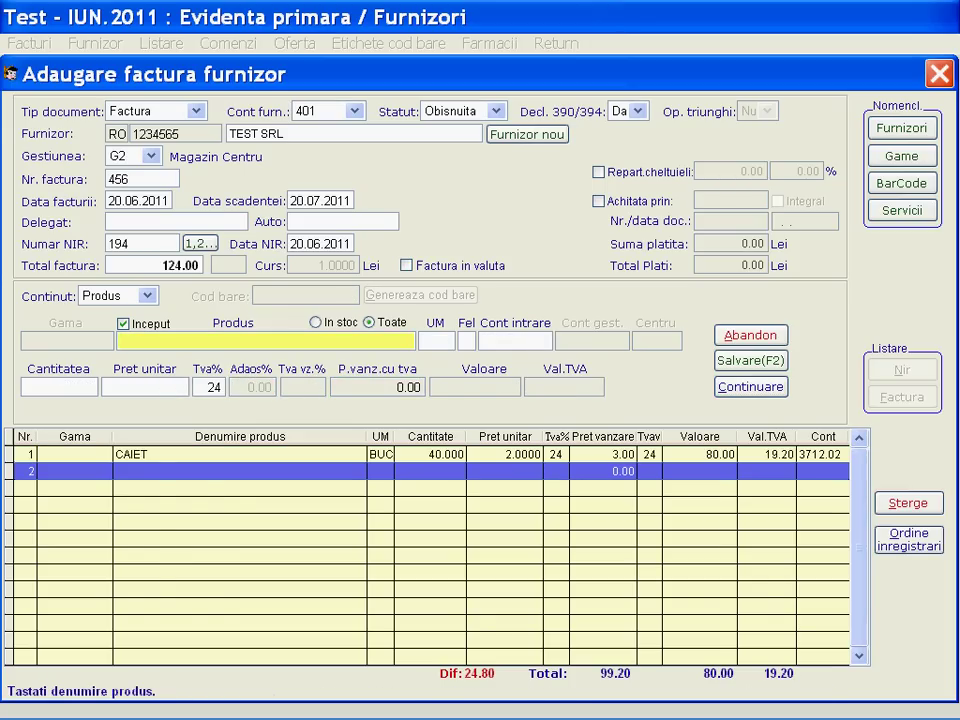
Step: Enter the product CREION on the second line with unit BUC, Fel empty and entry account 3712.02
{"action": "type", "text": "CREIA"}
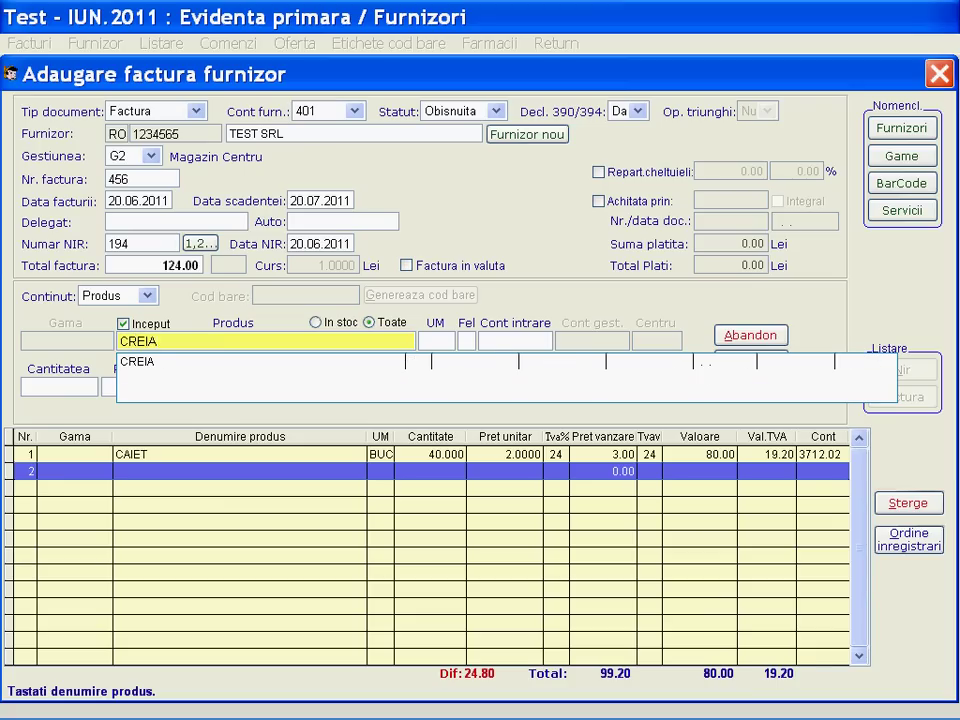
{"action": "key", "text": "BackSpace"}
{"action": "type", "text": "ON"}
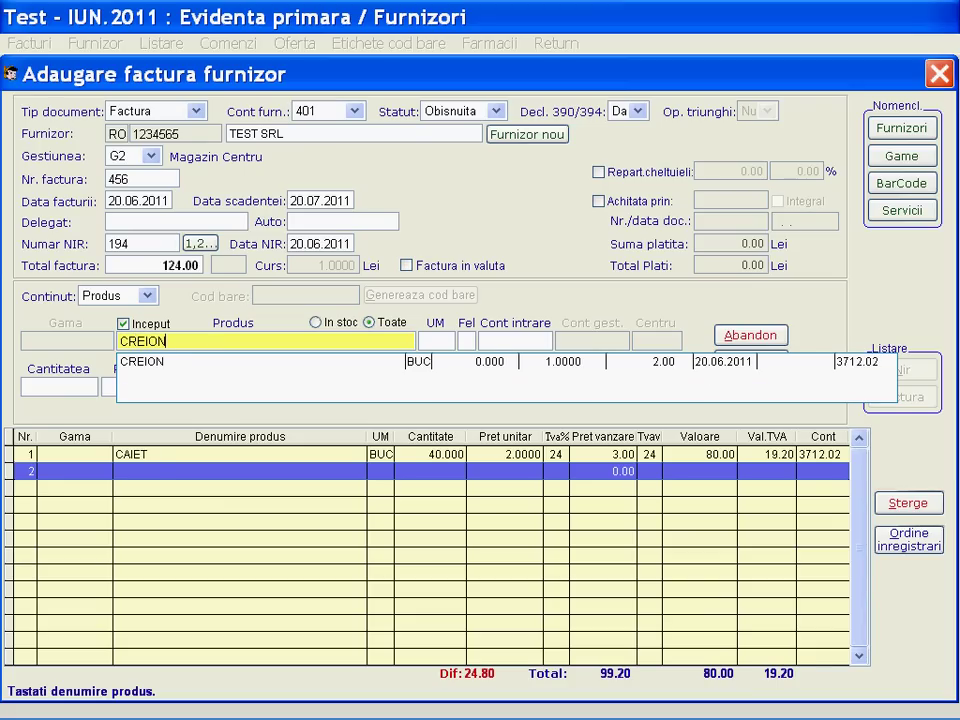
{"action": "key", "text": "Return"}
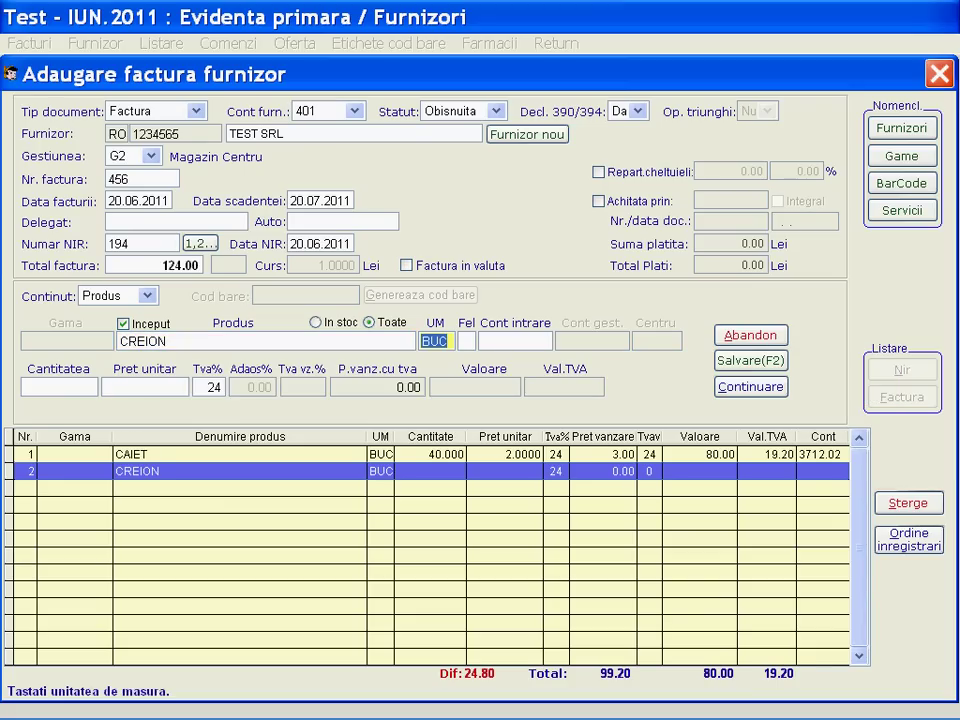
{"action": "key", "text": "Return"}
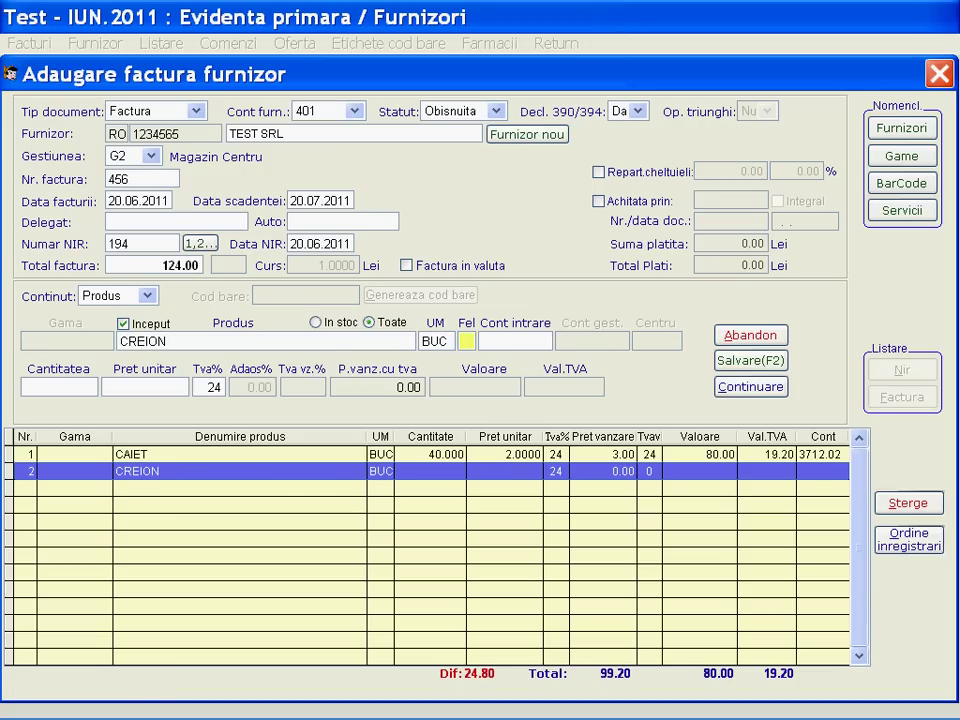
{"action": "key", "text": "Return"}
{"action": "key", "text": "Return"}
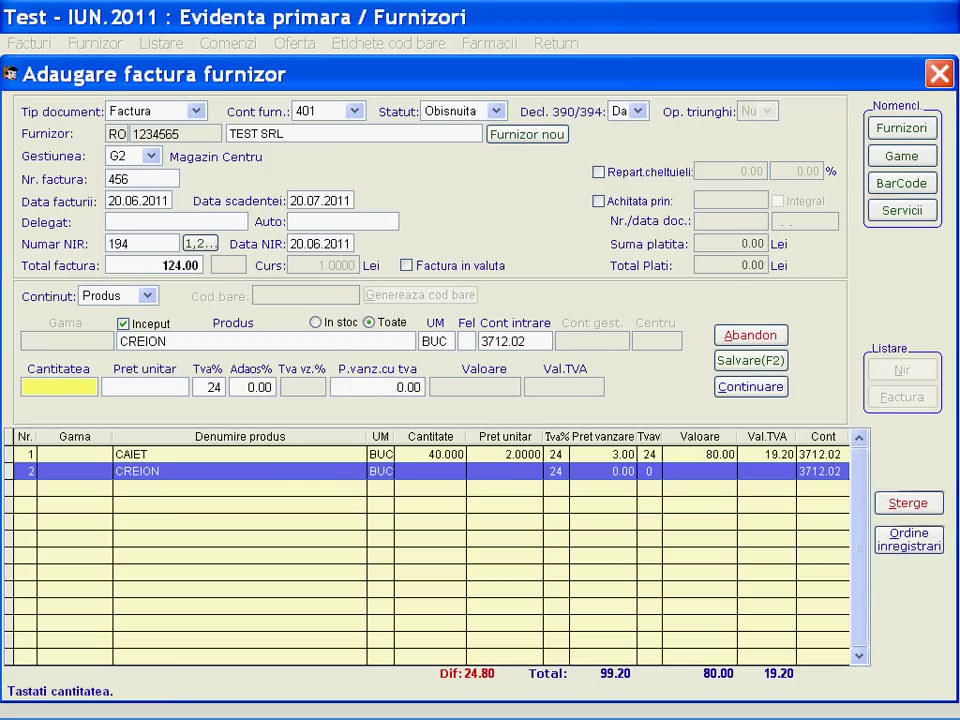
Step: Complete the CREION line with quantity 20, unit price 1, TVA 24% and selling price with TVA 2, and save the invoice
{"action": "type", "text": "20"}
{"action": "key", "text": "Return"}
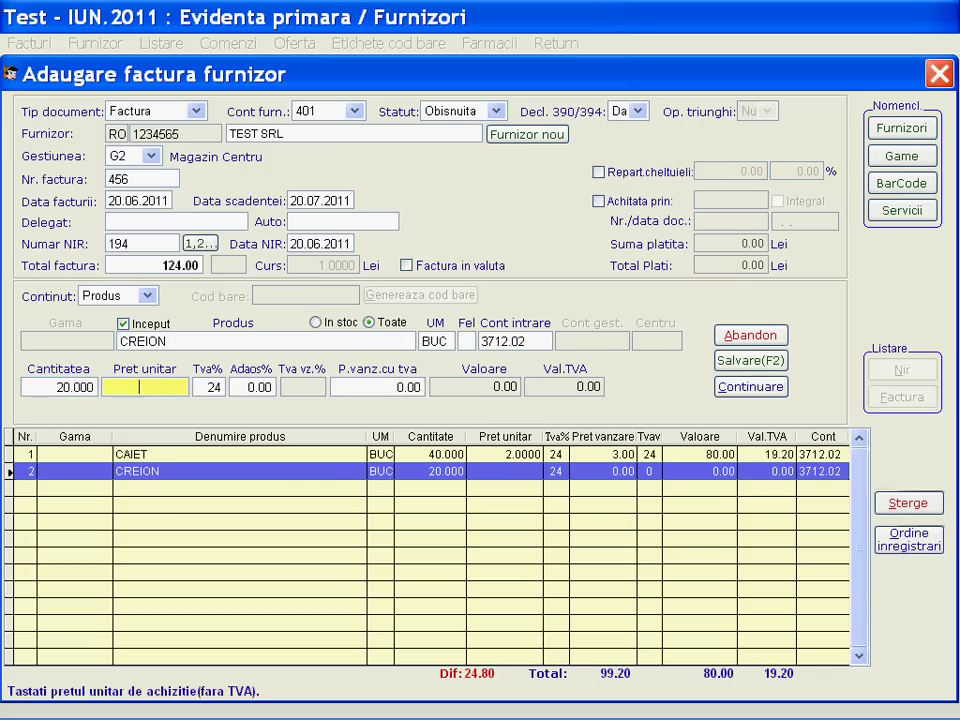
{"action": "type", "text": "1"}
{"action": "key", "text": "Return"}
{"action": "key", "text": "Return"}
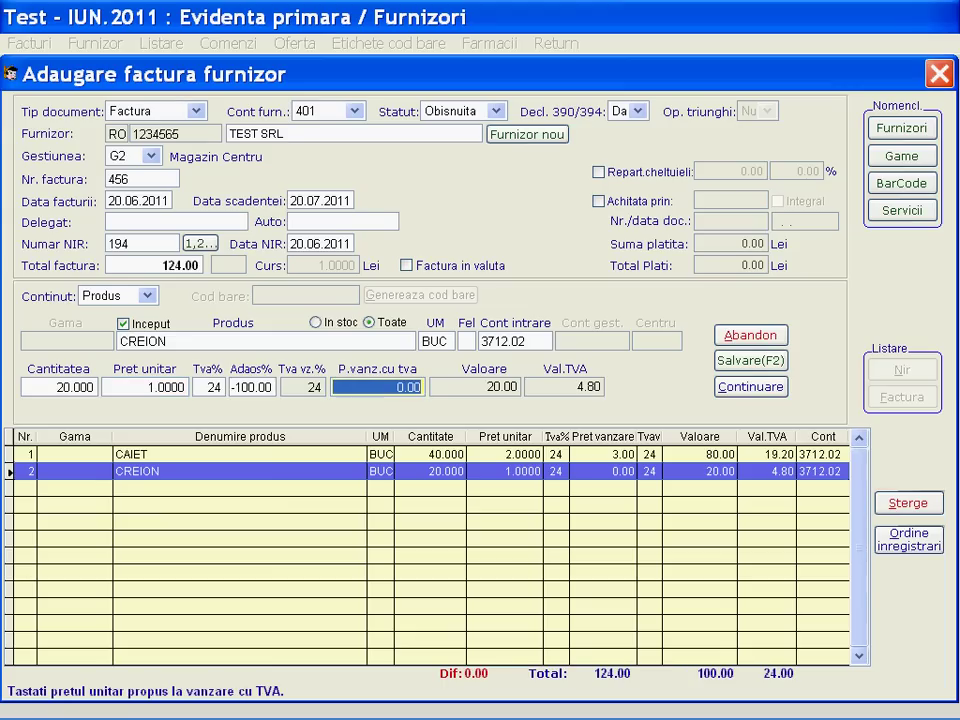
{"action": "type", "text": "2"}
{"action": "key", "text": "Return"}
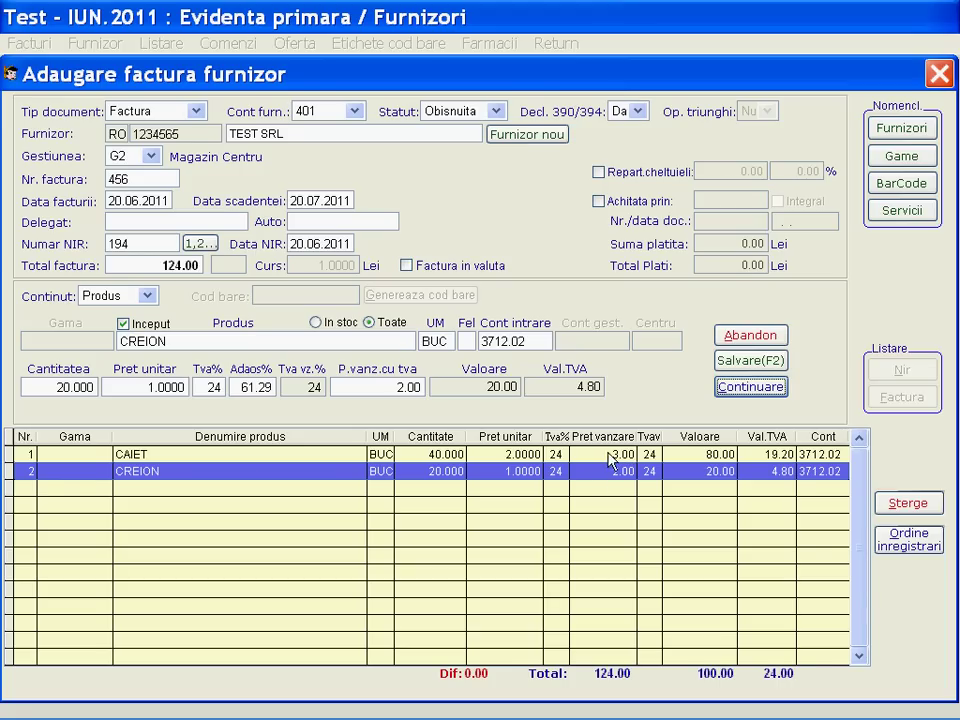
{"action": "left_click", "coordinate": [745, 362]}
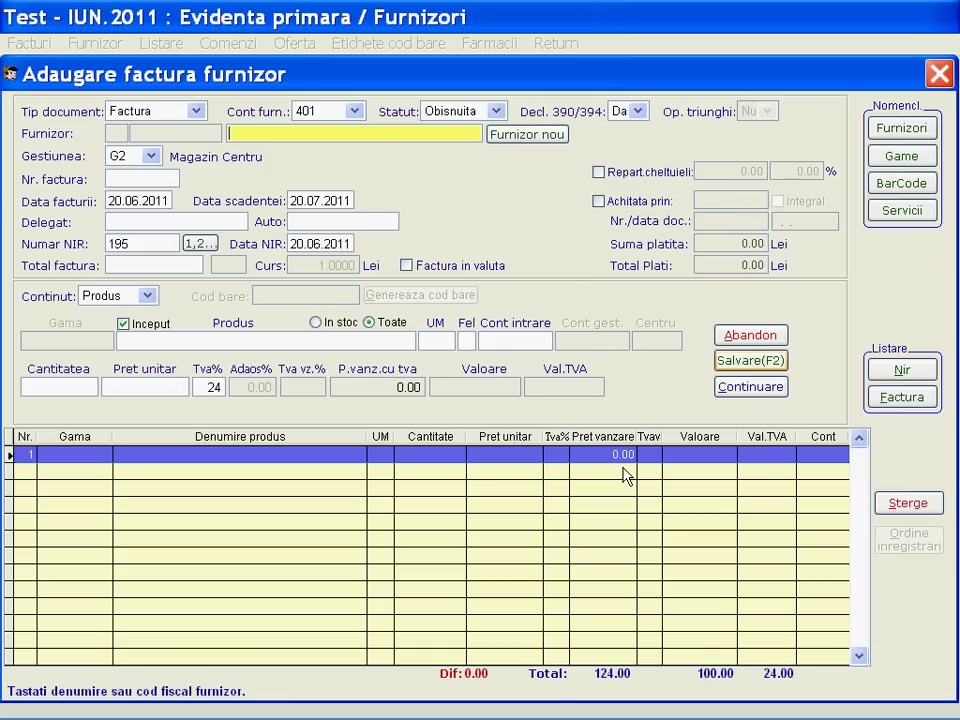
Step: Preview the saved invoice's NIR, zoom out to the whole page to examine it, and close the preview
{"action": "left_click", "coordinate": [899, 366]}
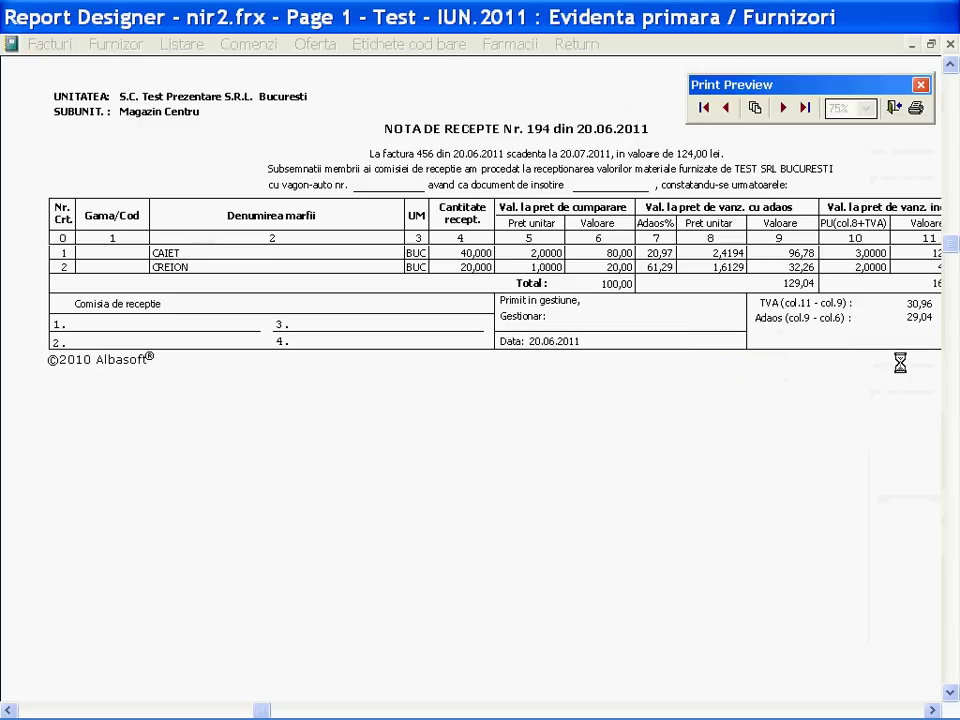
{"action": "left_click", "coordinate": [692, 522]}
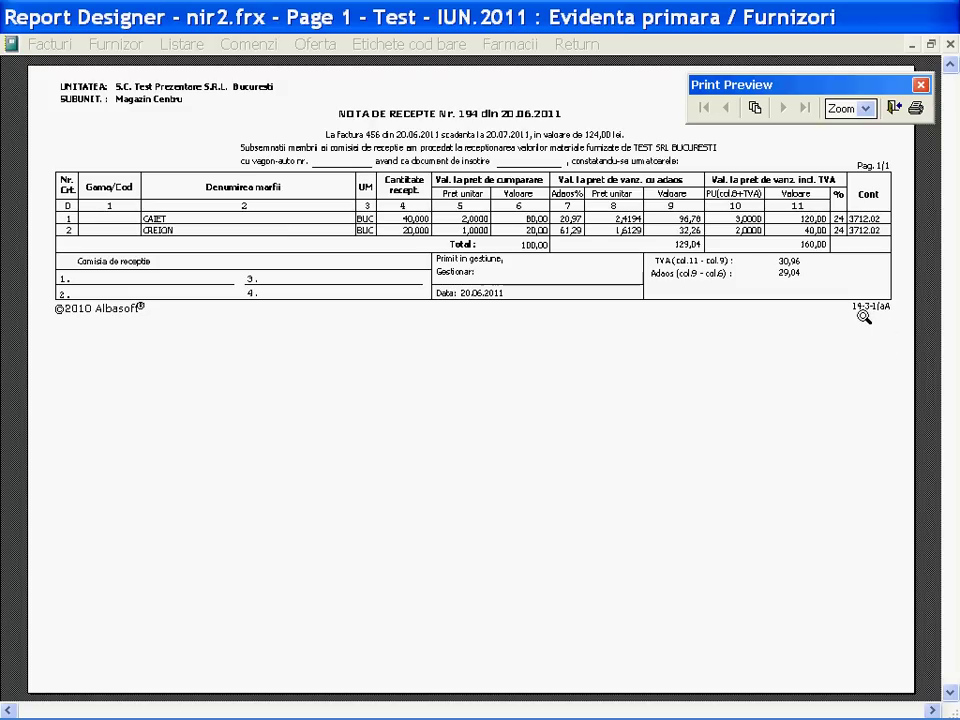
{"action": "key", "text": "Escape"}
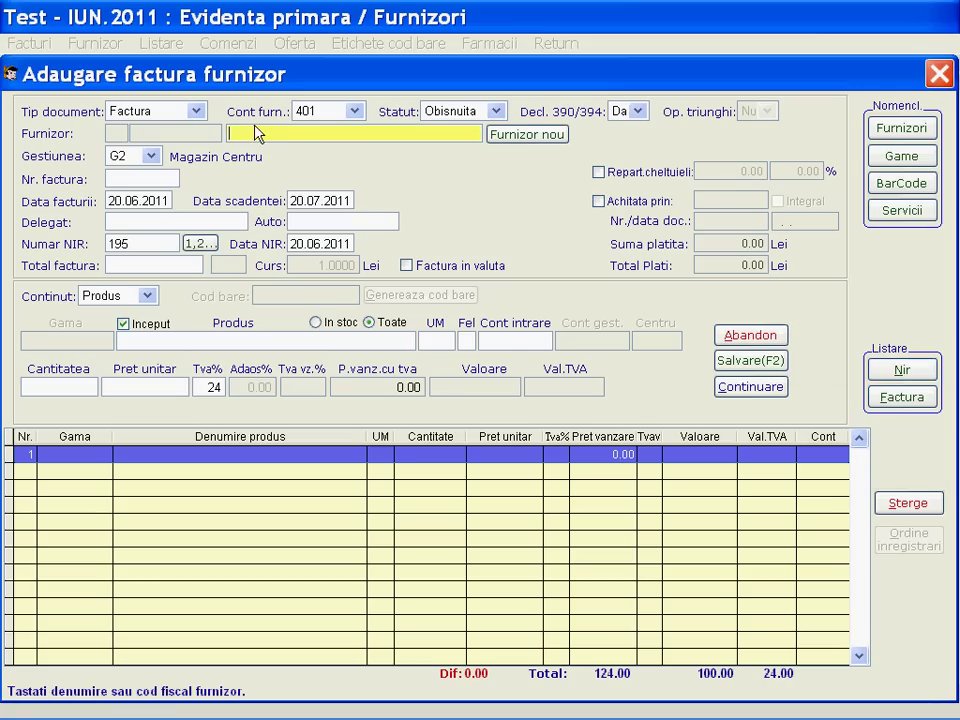
Step: Leave the invoice entry form and examine the product lines of the TEST SRL invoice in the supplier invoice list
{"action": "left_click", "coordinate": [752, 340]}
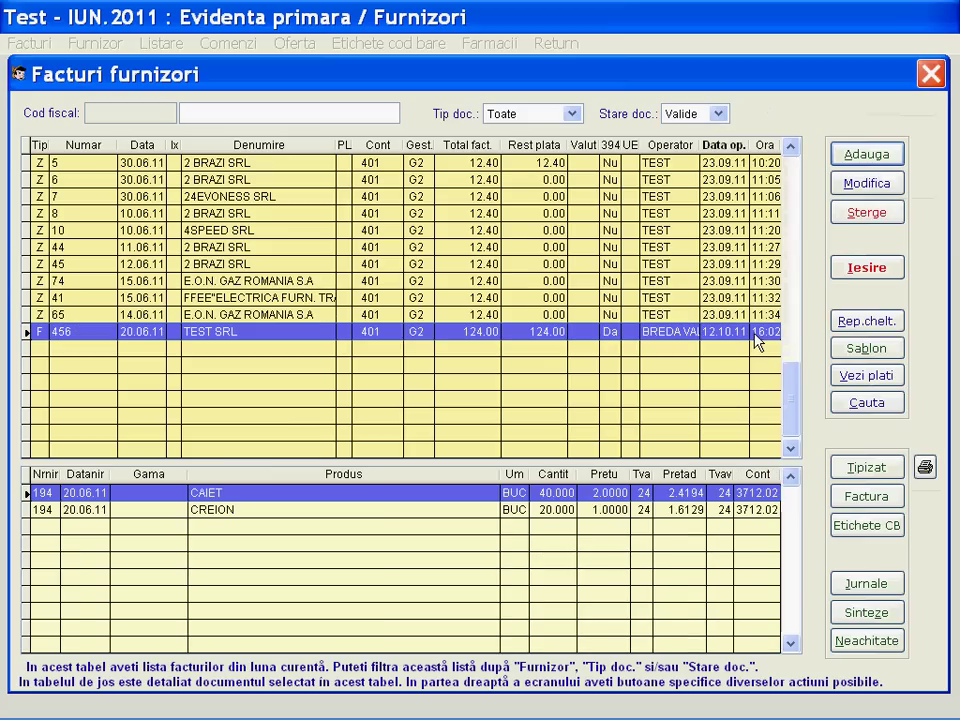
{"action": "left_click", "coordinate": [251, 316]}
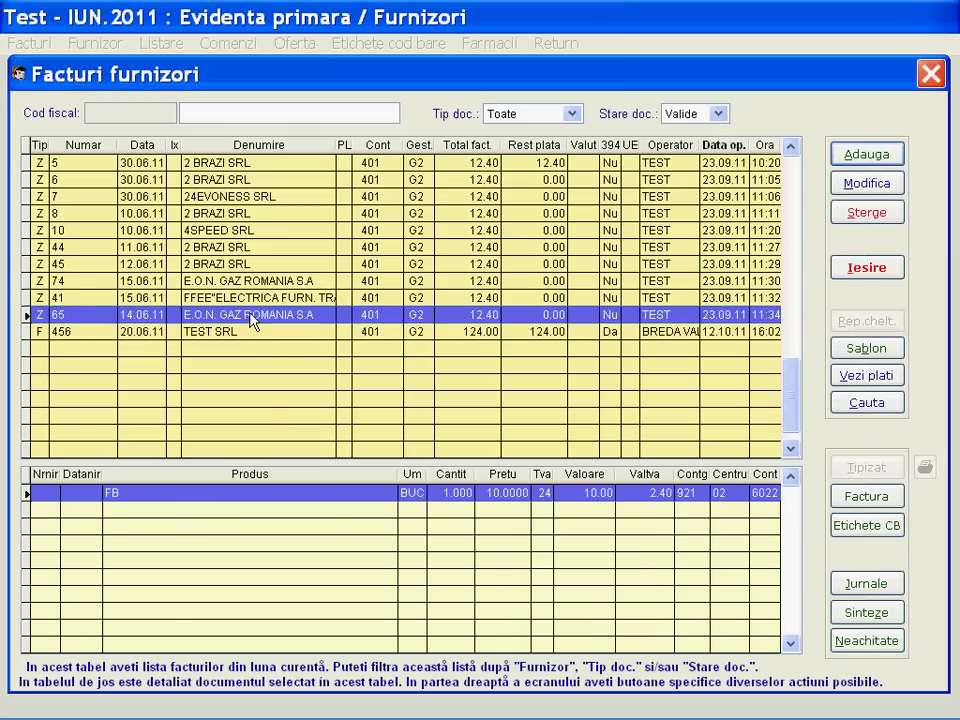
{"action": "left_click", "coordinate": [254, 332]}
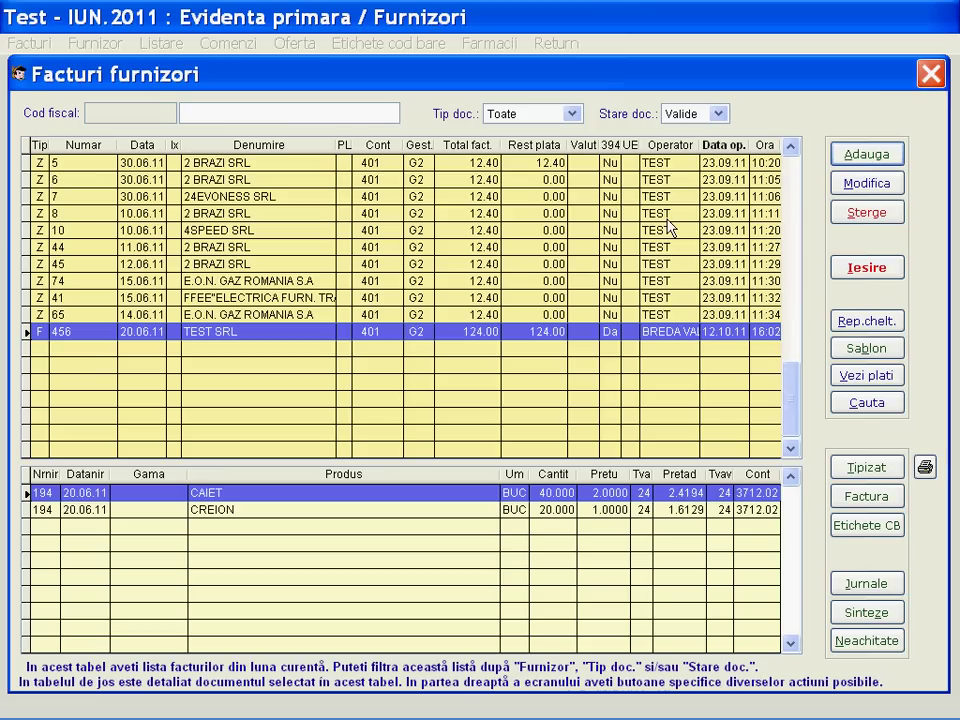
Step: Close the supplier invoice list and return from Furnizori to the Evidenta primara main level
{"action": "left_click", "coordinate": [931, 74]}
{"action": "left_click", "coordinate": [561, 44]}
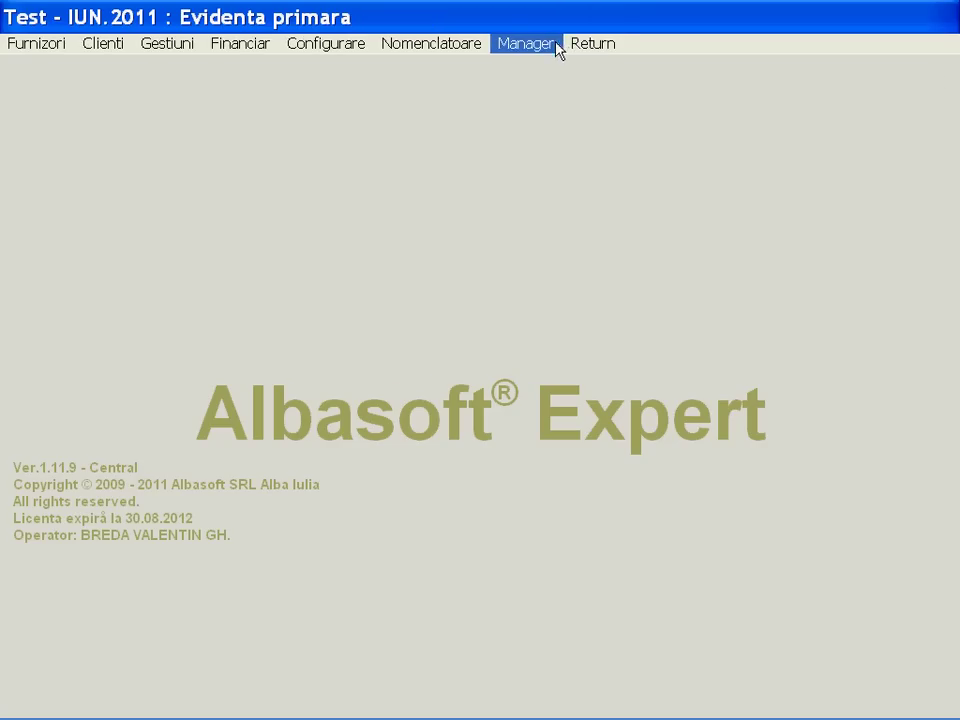